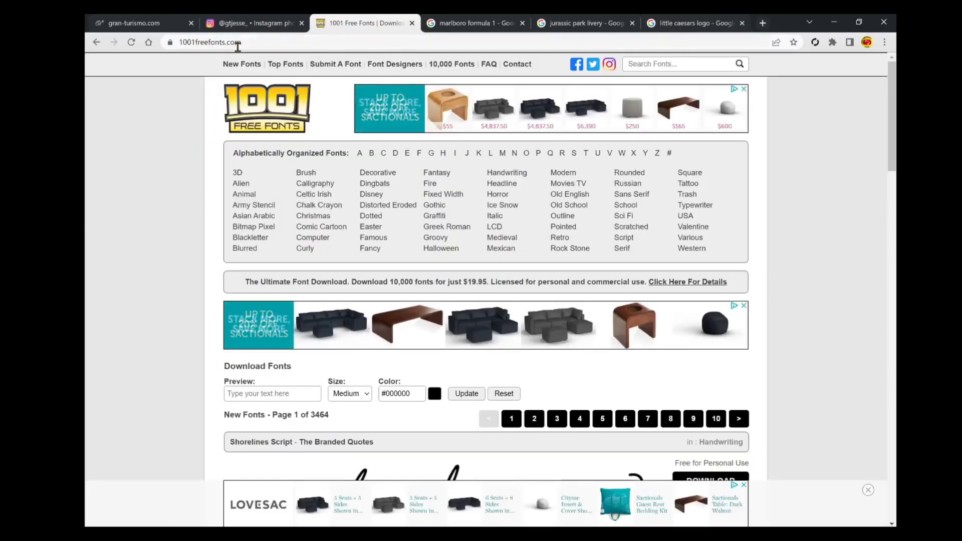
# - Download the Marlboro font as marlboro.zip from 1001 Free Fonts and open the archive
pyautogui.scroll(-3, 192, 221)
pyautogui.scroll(-12, 192, 221)
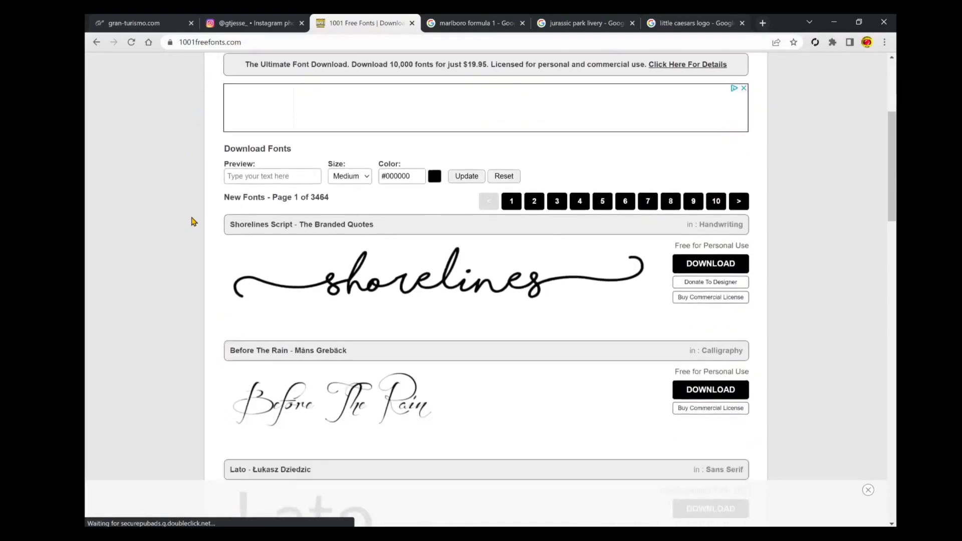
pyautogui.scroll(-13, 192, 221)
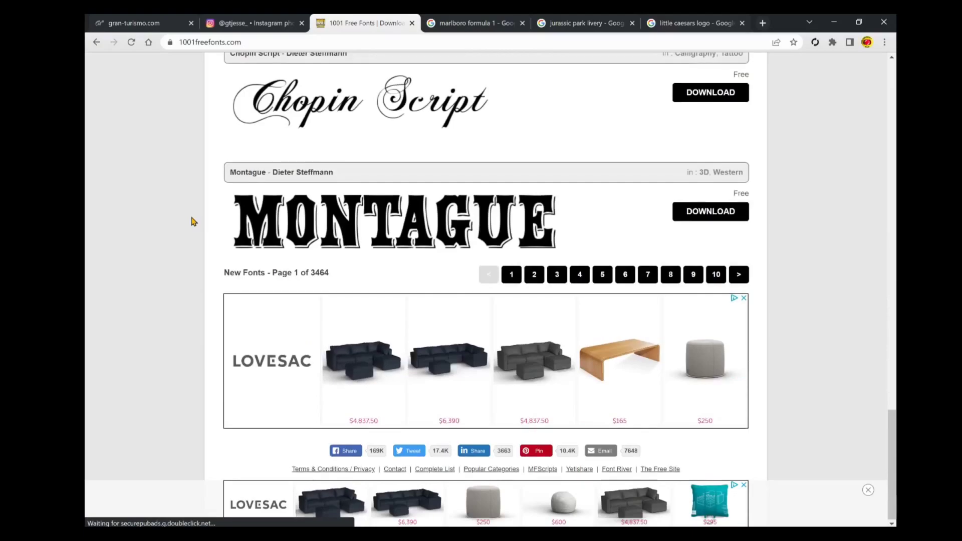
pyautogui.scroll(20, 192, 220)
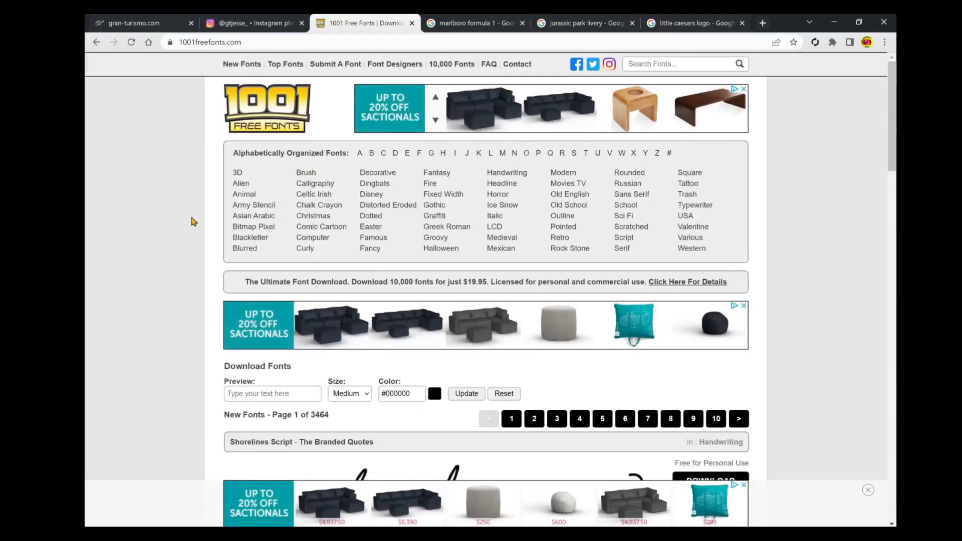
pyautogui.scroll(-3, 647, 304)
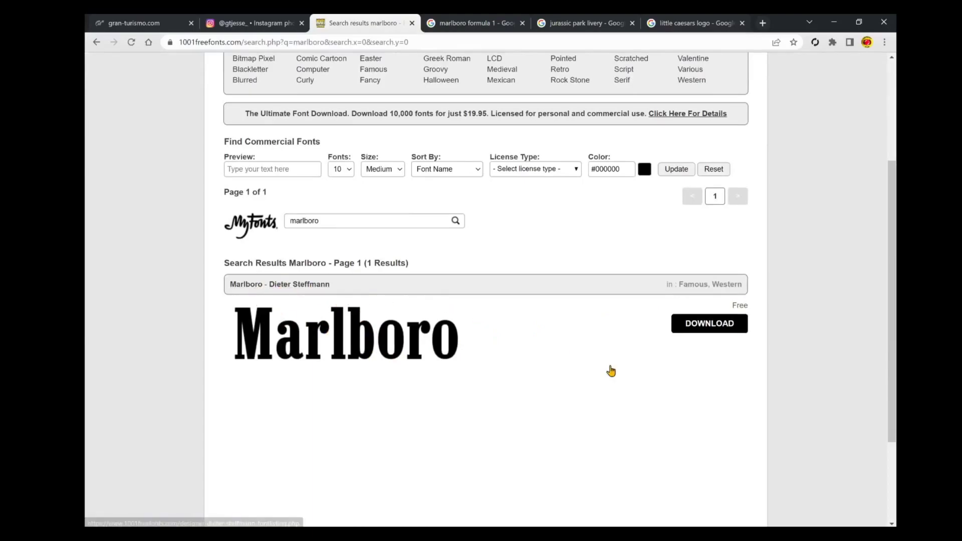
pyautogui.click(716, 325)
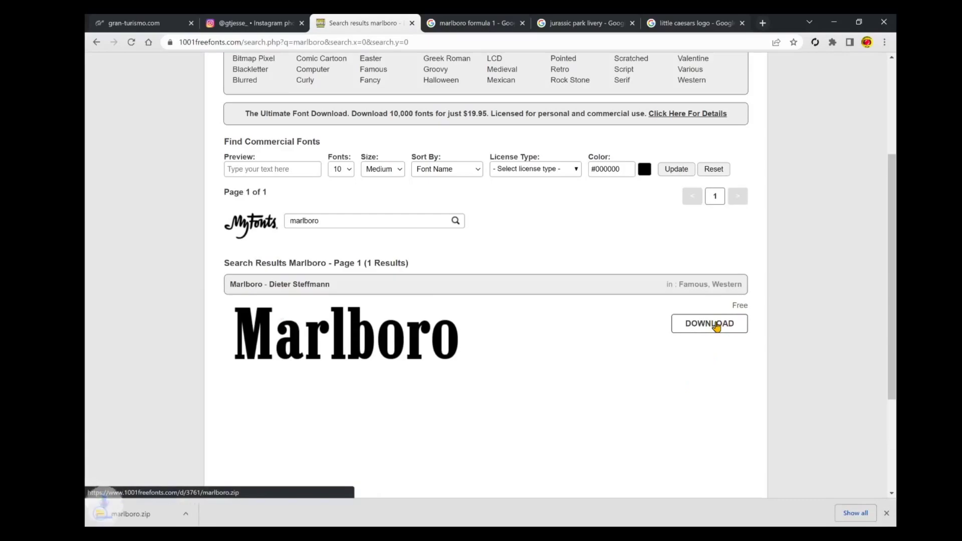
pyautogui.click(132, 515)
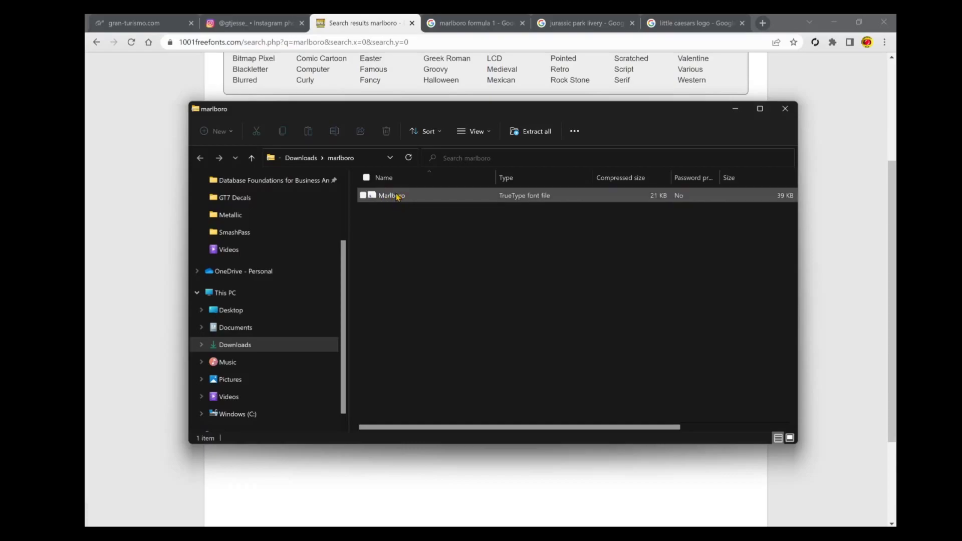
# - Install the Marlboro TrueType font from its preview window, close it, and return to Inkscape
pyautogui.doubleClick(522, 198)
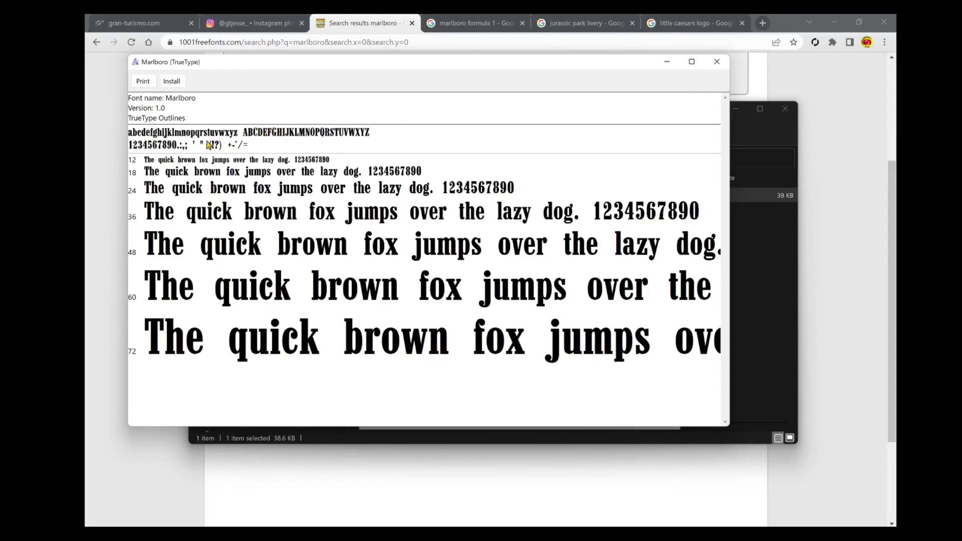
pyautogui.click(170, 81)
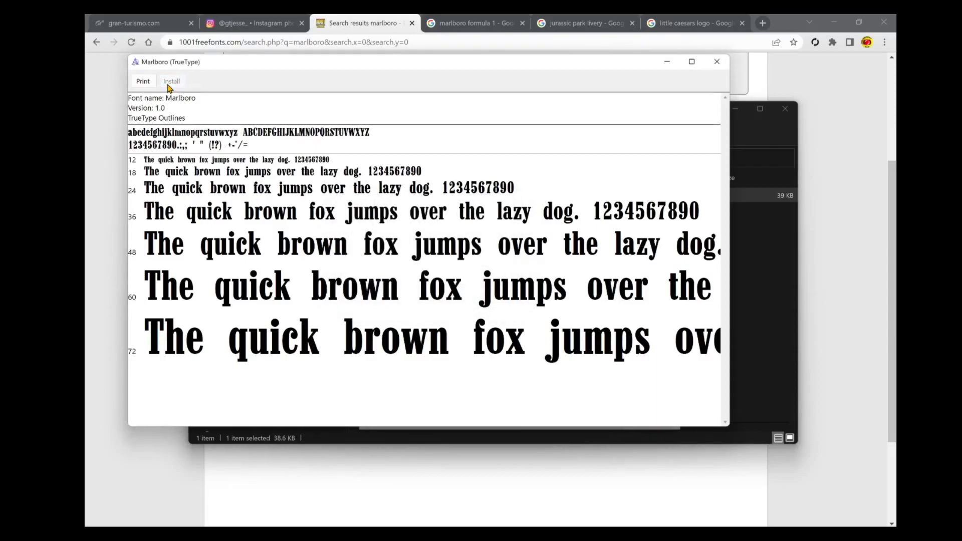
pyautogui.click(715, 66)
pyautogui.click(435, 262)
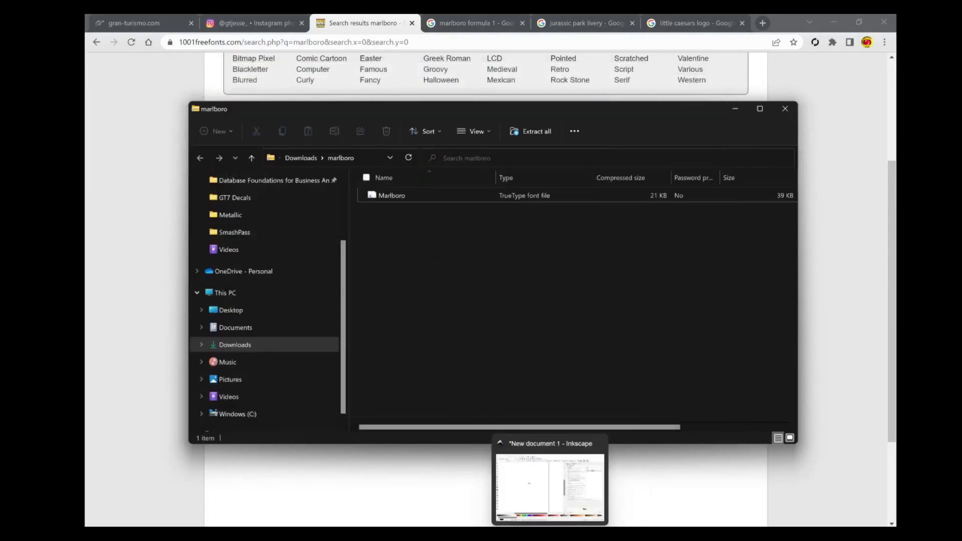
pyautogui.click(558, 483)
# - Quit Inkscape, discarding the unsaved 'New document 1' test file
pyautogui.scroll(-1, 645, 312)
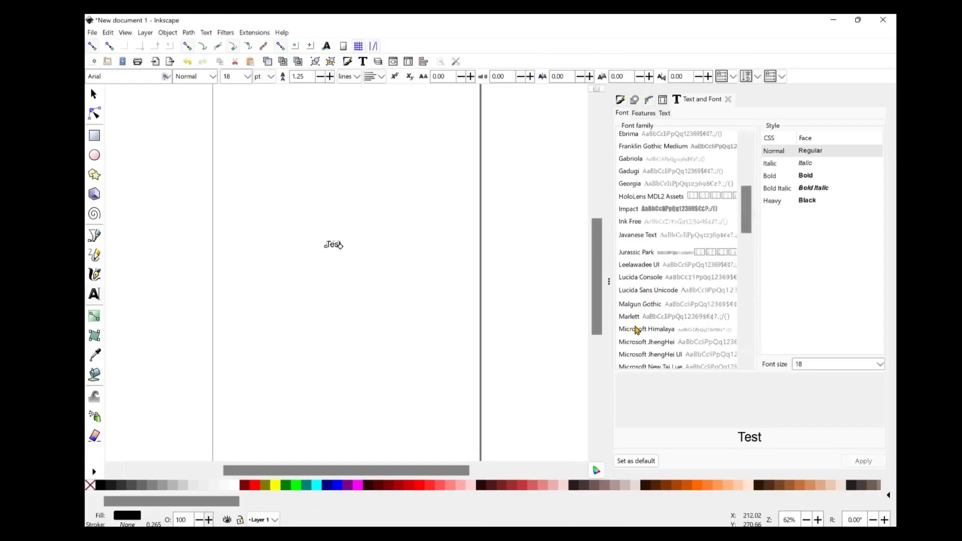
pyautogui.scroll(-1, 636, 326)
pyautogui.scroll(1, 649, 309)
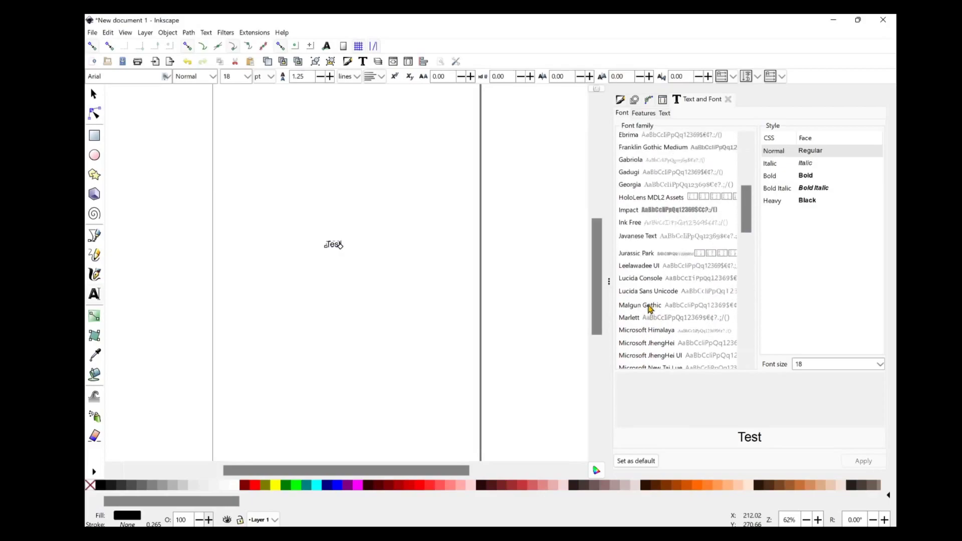
pyautogui.scroll(1, 650, 308)
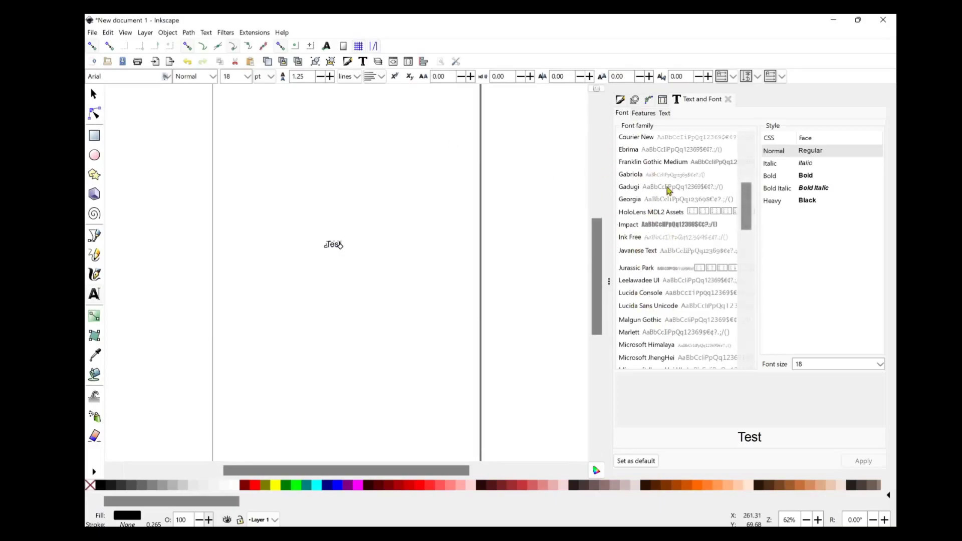
pyautogui.click(885, 19)
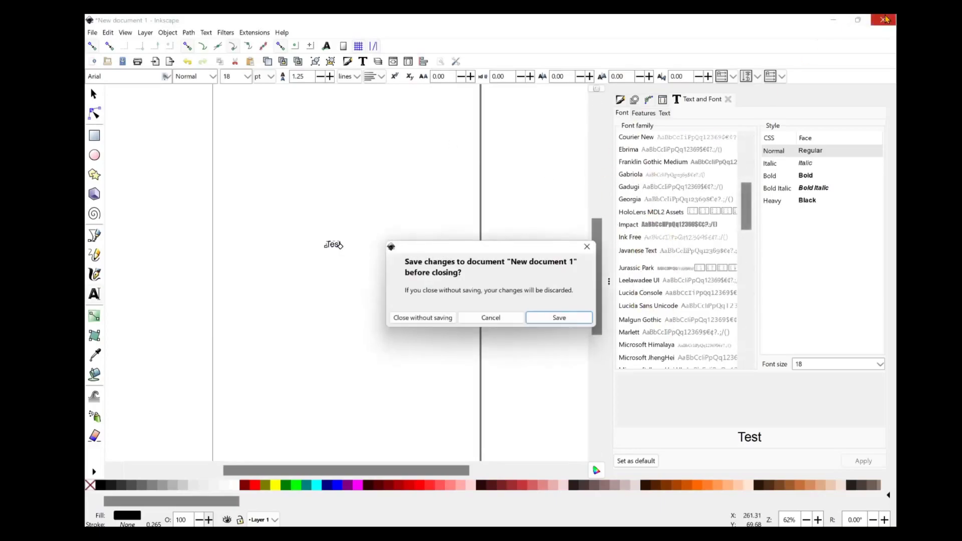
pyautogui.click(443, 323)
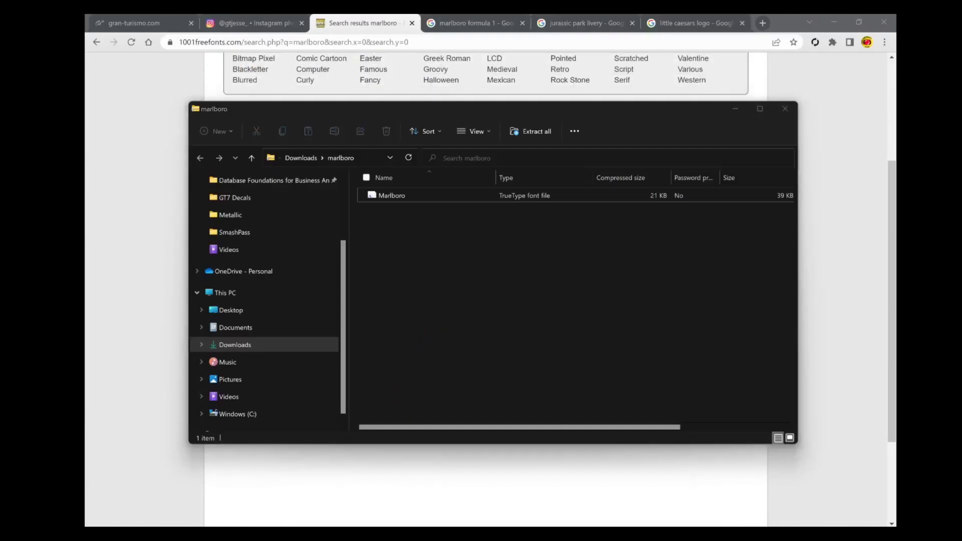
# - Relaunch Inkscape from the Start menu's recent apps to get a fresh new document
pyautogui.press('super')
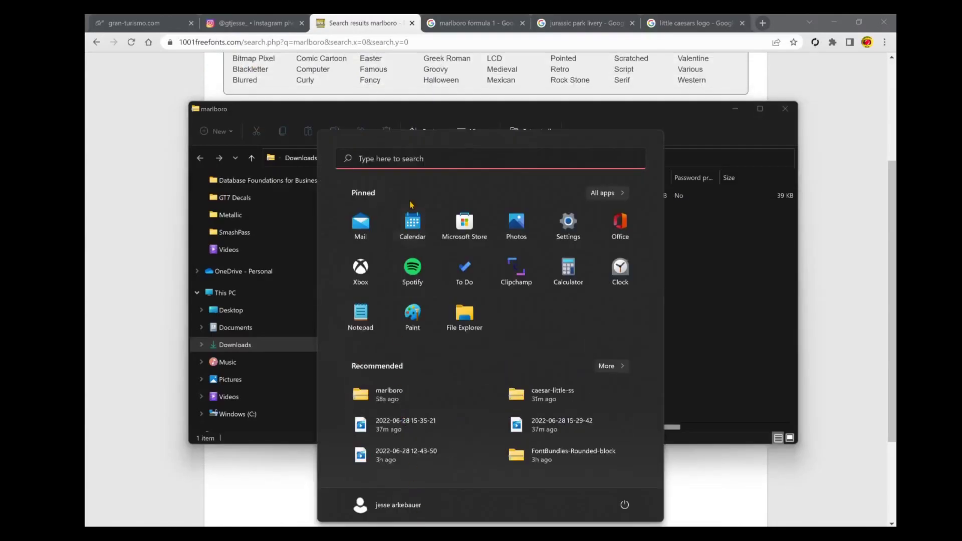
pyautogui.click(451, 154)
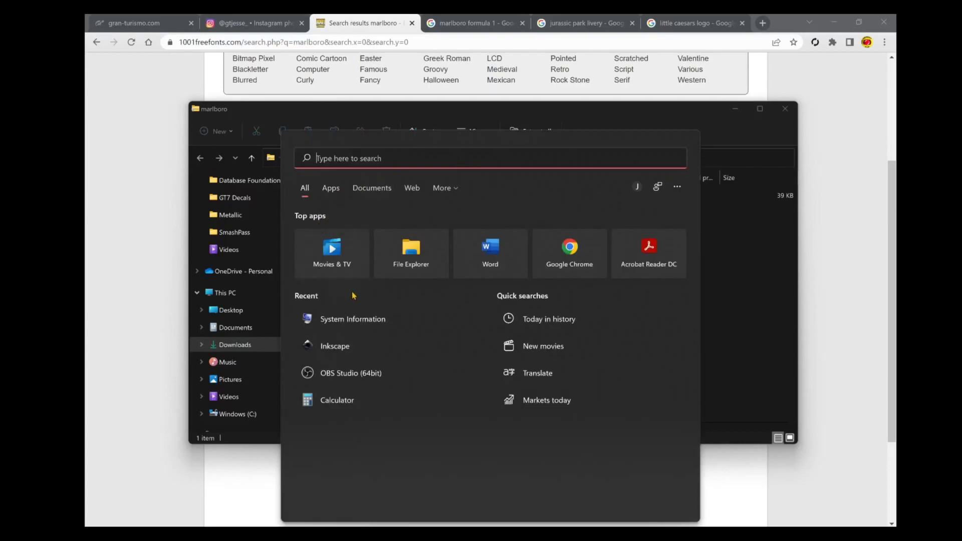
pyautogui.click(344, 351)
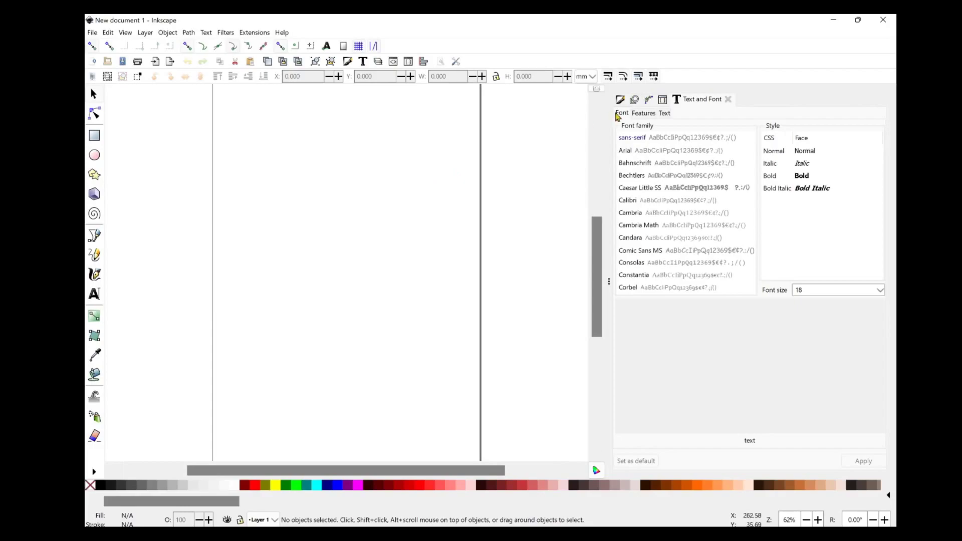
# - Pick Marlboro in the Text and Font family list and switch to the Text tool
pyautogui.scroll(-1, 663, 195)
pyautogui.scroll(-10, 663, 195)
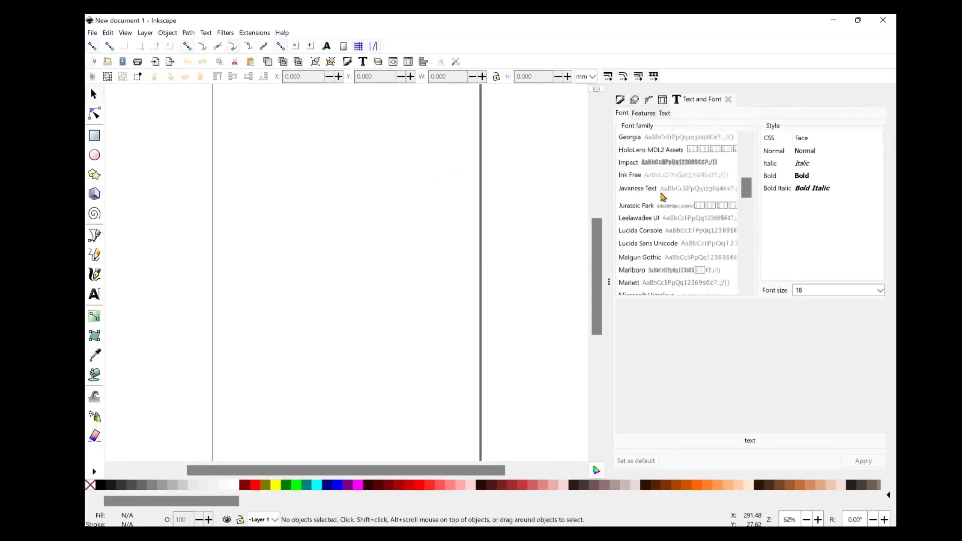
pyautogui.click(643, 222)
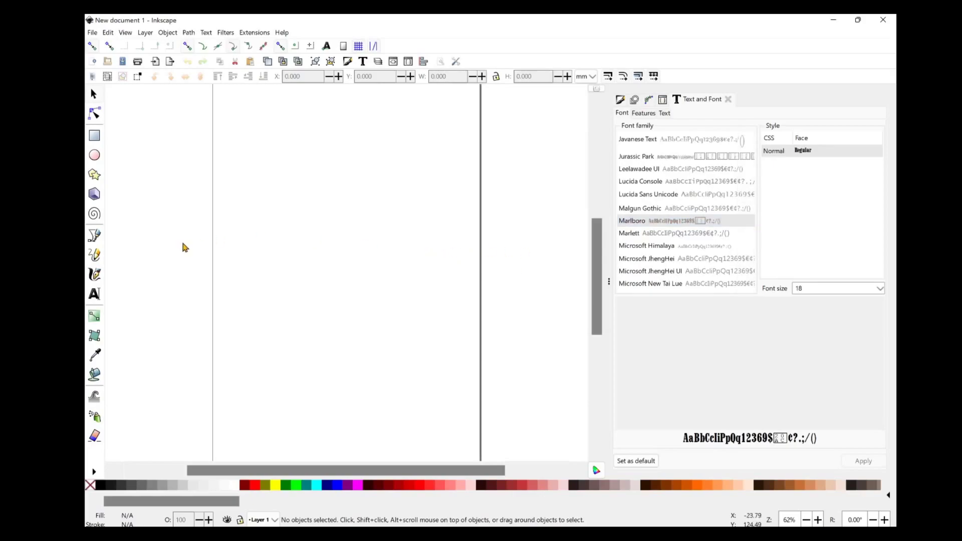
pyautogui.click(99, 297)
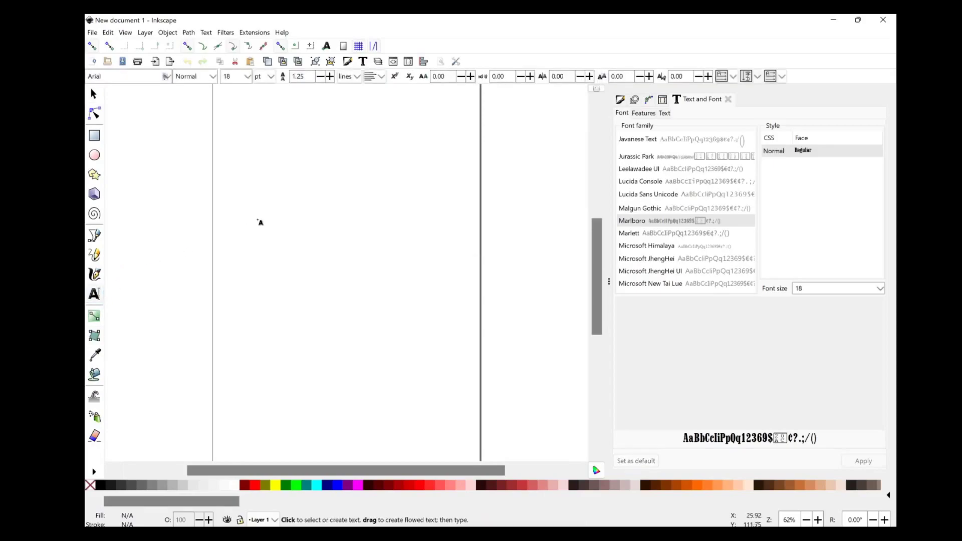
# - Type 'Little Caesars' at a point near the middle of the page
pyautogui.click(296, 221)
pyautogui.write('L')
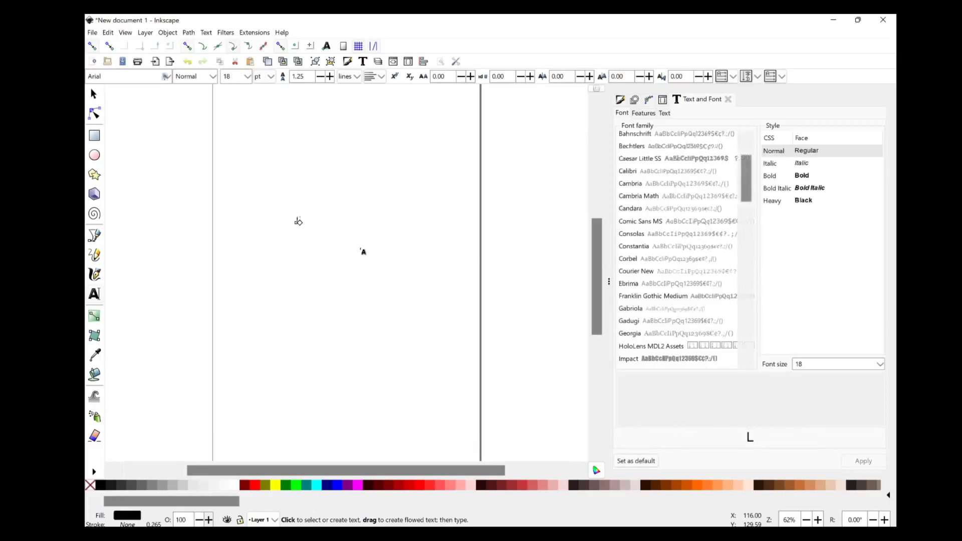
pyautogui.write('ittle C')
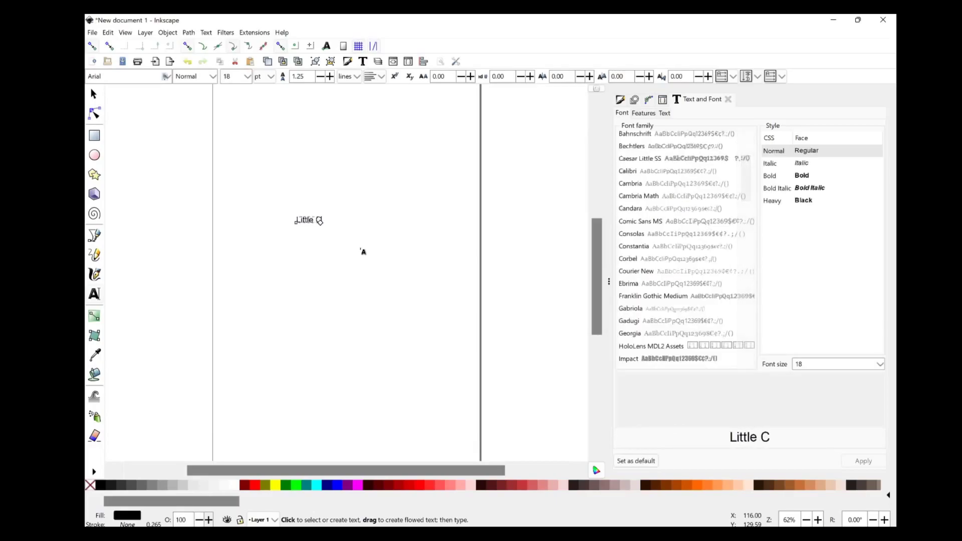
pyautogui.write('aesars')
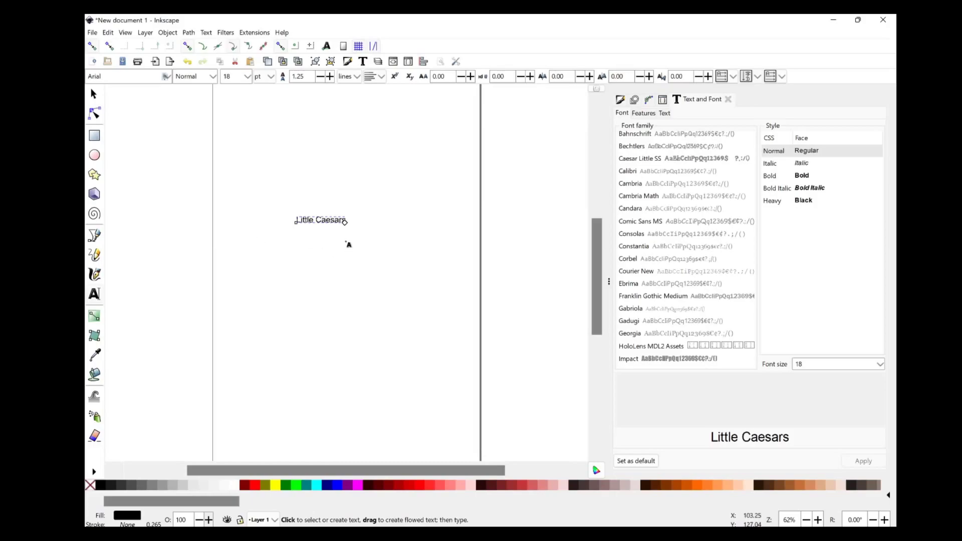
pyautogui.scroll(-4, 348, 242)
pyautogui.scroll(6, 348, 244)
pyautogui.scroll(1, 348, 244)
pyautogui.scroll(-4, 346, 242)
pyautogui.scroll(3, 346, 242)
pyautogui.scroll(-3, 349, 243)
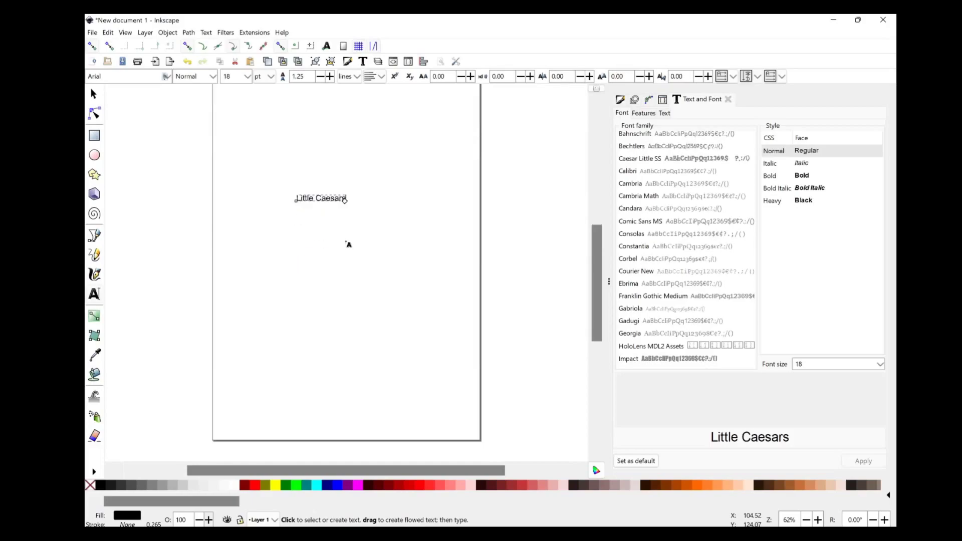
pyautogui.scroll(2, 348, 244)
pyautogui.scroll(1, 348, 244)
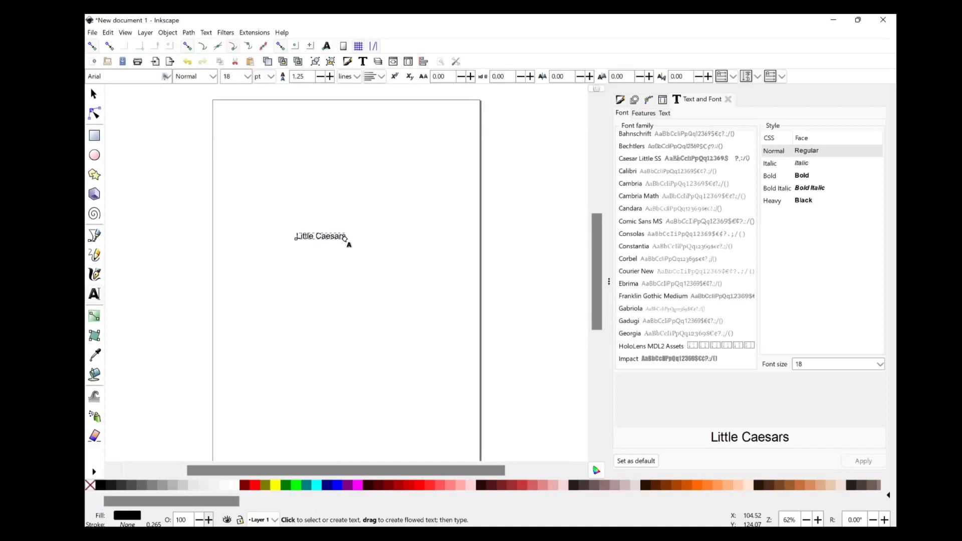
# - Try fitting the page to the text with Shift+Ctrl+R, zoom in, then undo the change
pyautogui.hotkey('ctrl', 'shift', 'r')
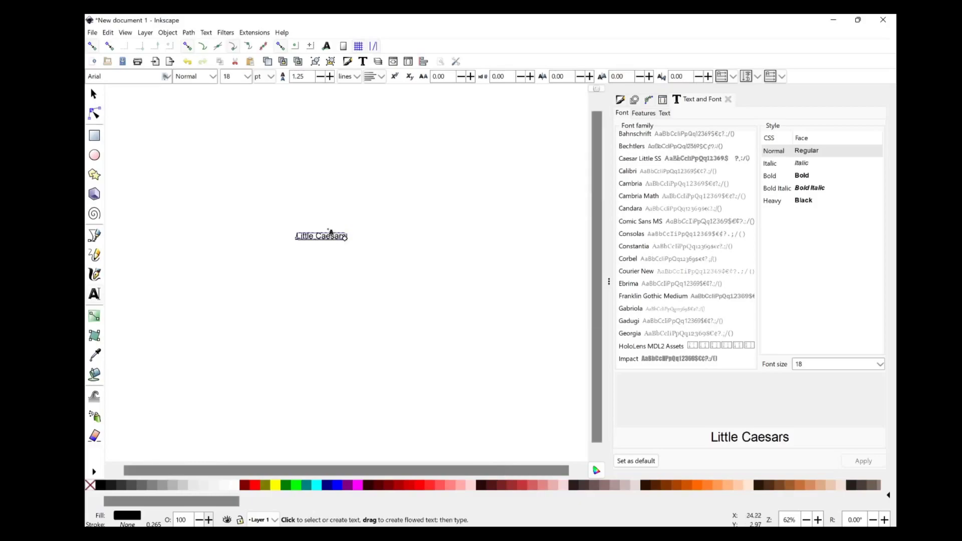
pyautogui.press('5')
pyautogui.scroll(-2, 330, 232)
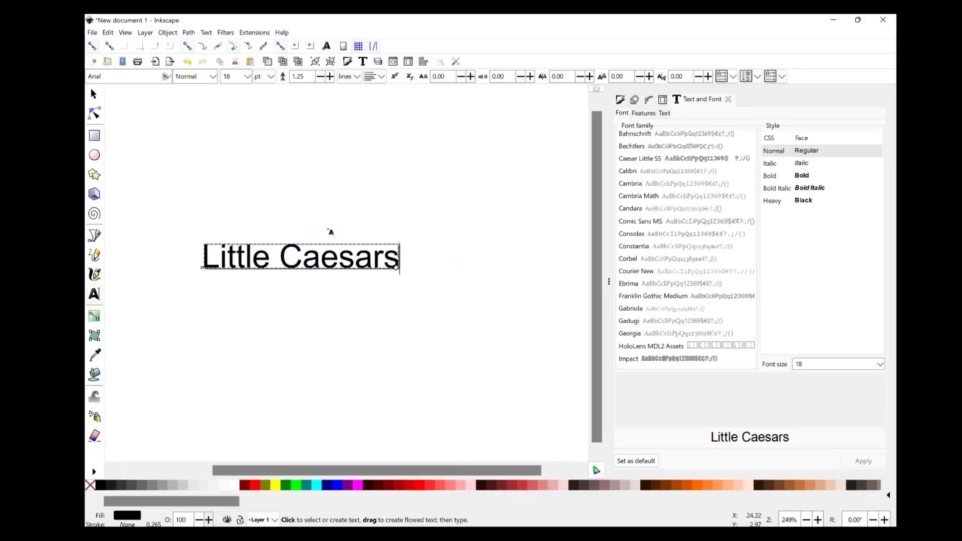
pyautogui.hscroll(-1, 331, 232)
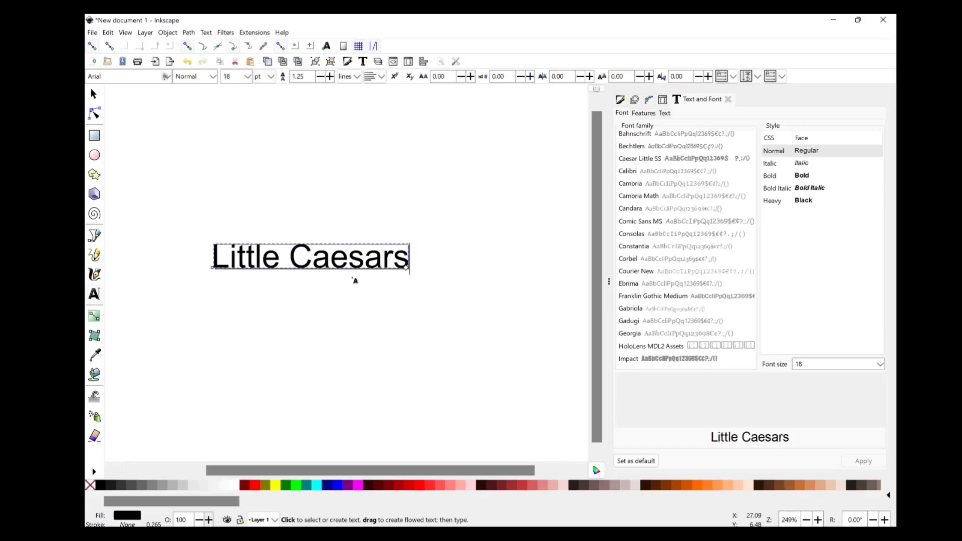
pyautogui.hotkey('ctrl', 'z')
pyautogui.keyDown('ctrl'); pyautogui.scroll(-6, 355, 280); pyautogui.keyUp('ctrl')
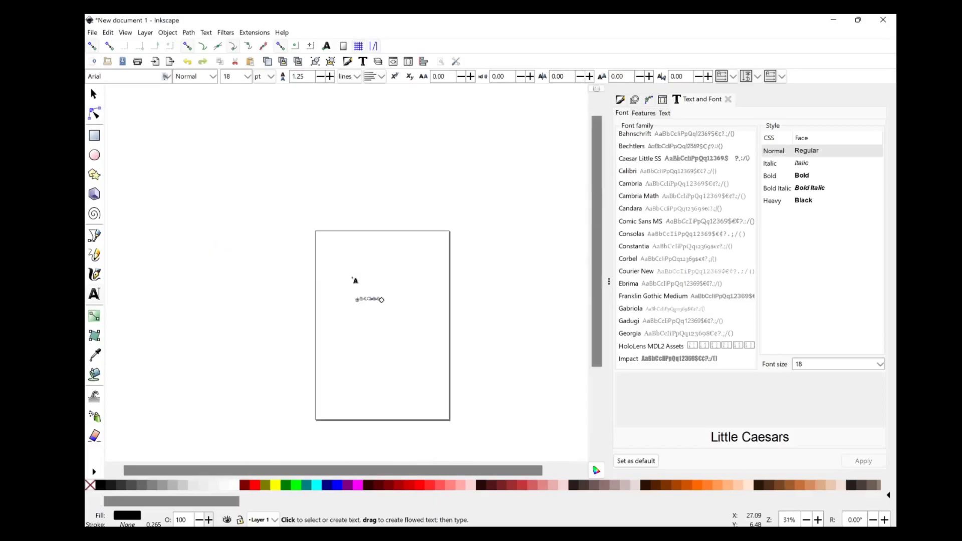
# - Resize the page to the Little Caesars text and select it with the Selector tool
pyautogui.click(355, 280)
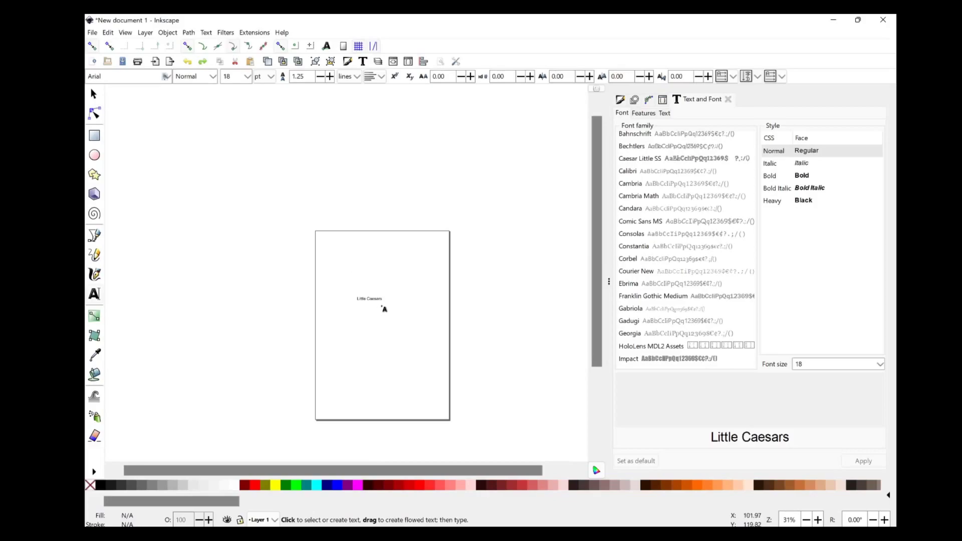
pyautogui.click(352, 275)
pyautogui.hotkey('ctrl', 'shift', 'r')
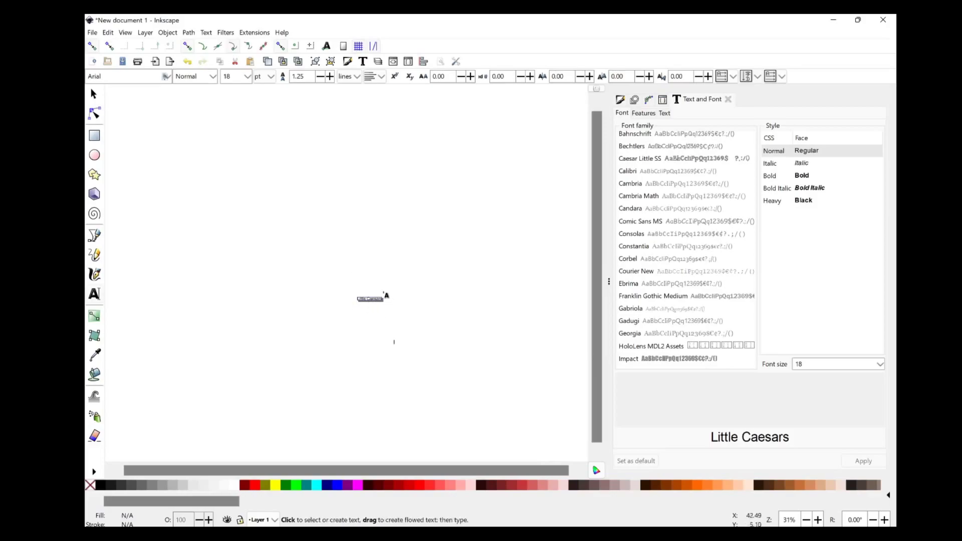
pyautogui.scroll(6, 386, 293)
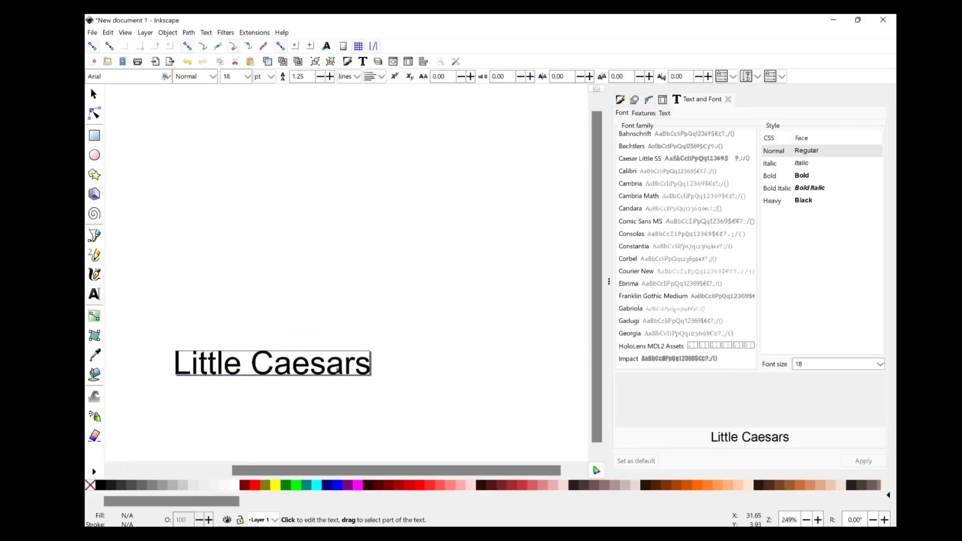
pyautogui.click(94, 94)
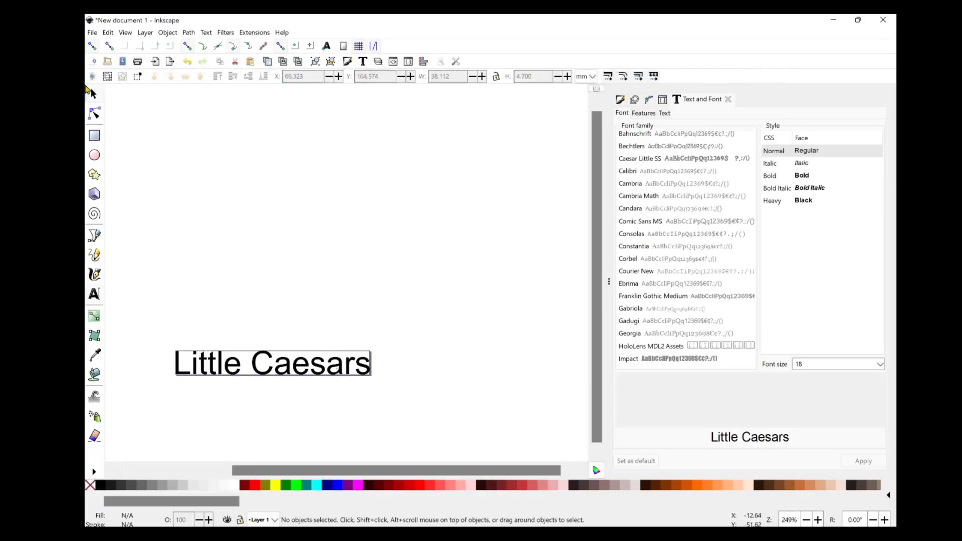
pyautogui.click(292, 369)
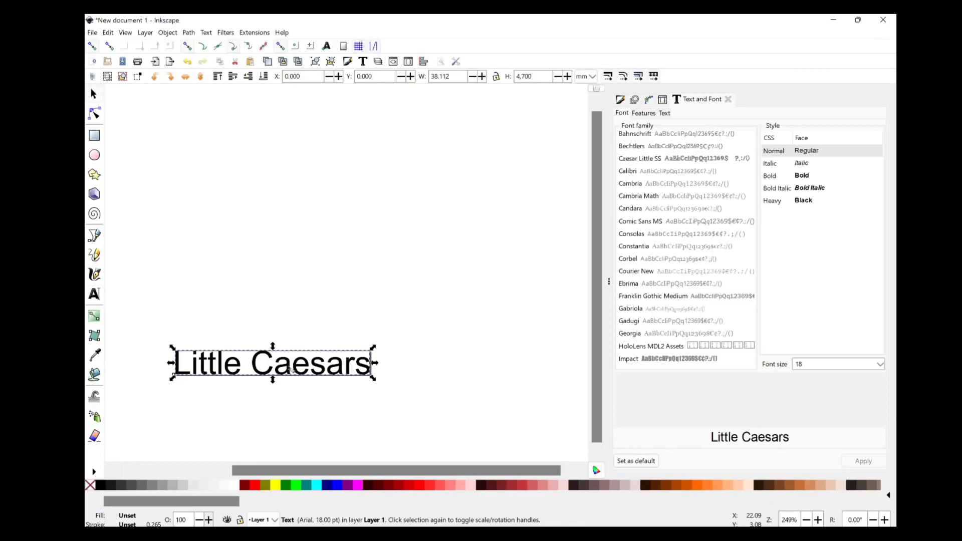
# - Drag the text upward and refit the page so the text sits at X 0, Y 0
pyautogui.moveTo(291, 369); pyautogui.dragTo(300, 276)
pyautogui.click(300, 311)
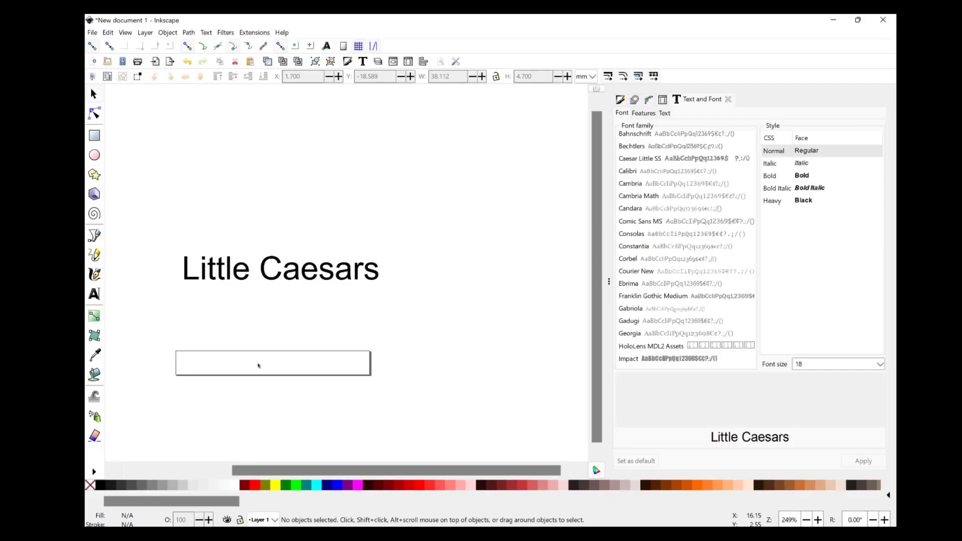
pyautogui.press('Escape')
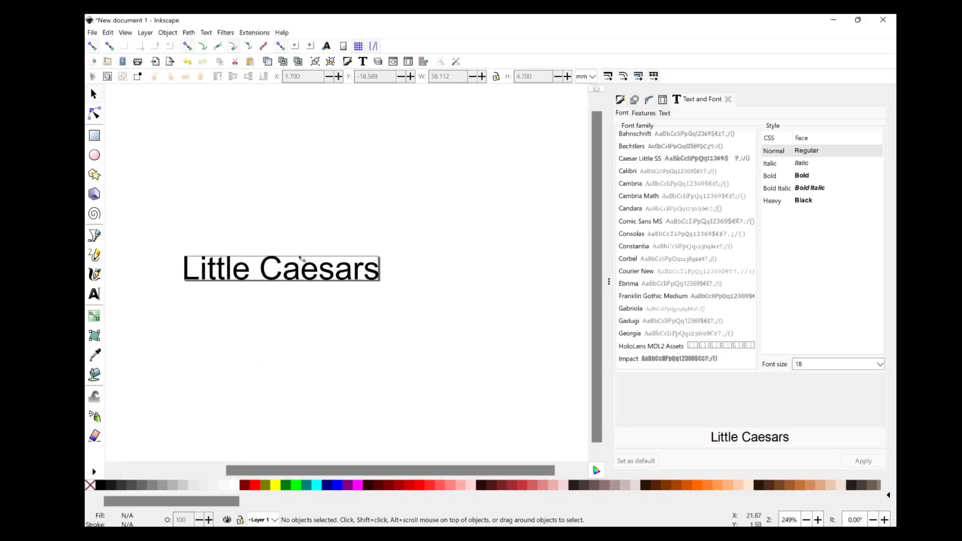
pyautogui.click(290, 275)
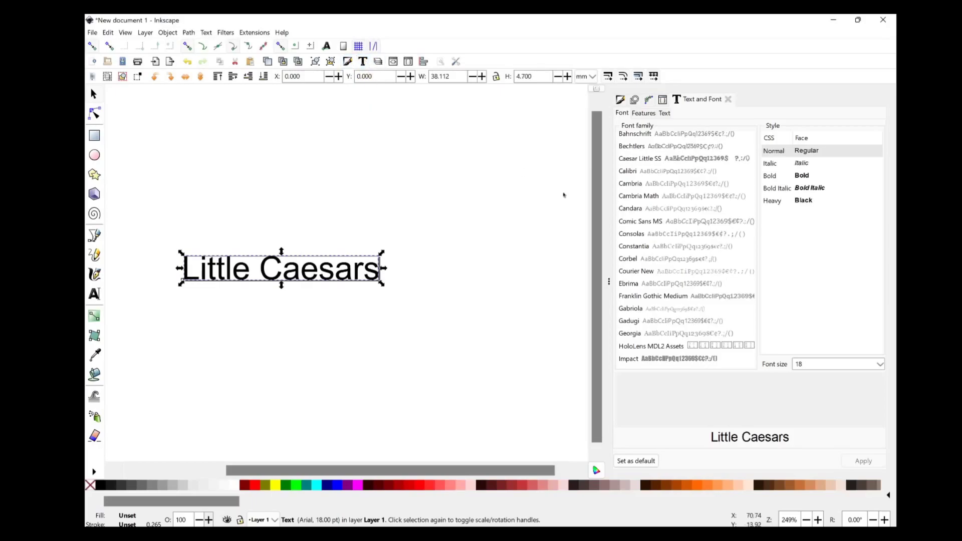
# - Apply the Caesar Little SS font family to the Little Caesars text
pyautogui.scroll(-2, 666, 260)
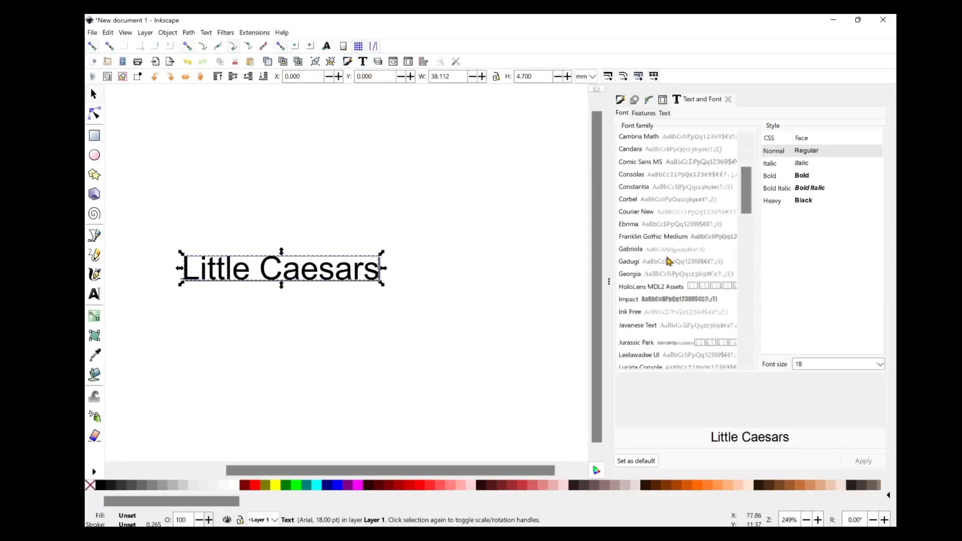
pyautogui.scroll(5, 666, 260)
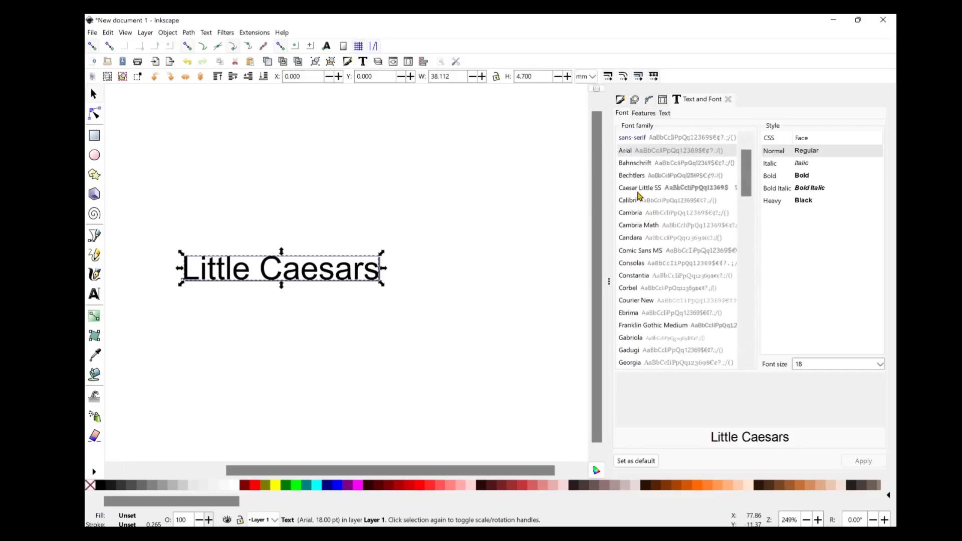
pyautogui.click(641, 190)
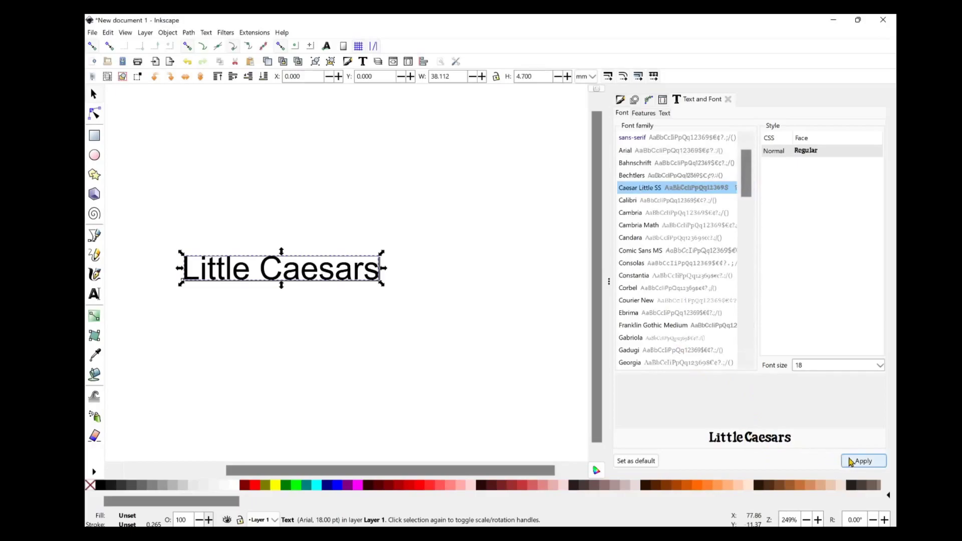
pyautogui.click(855, 461)
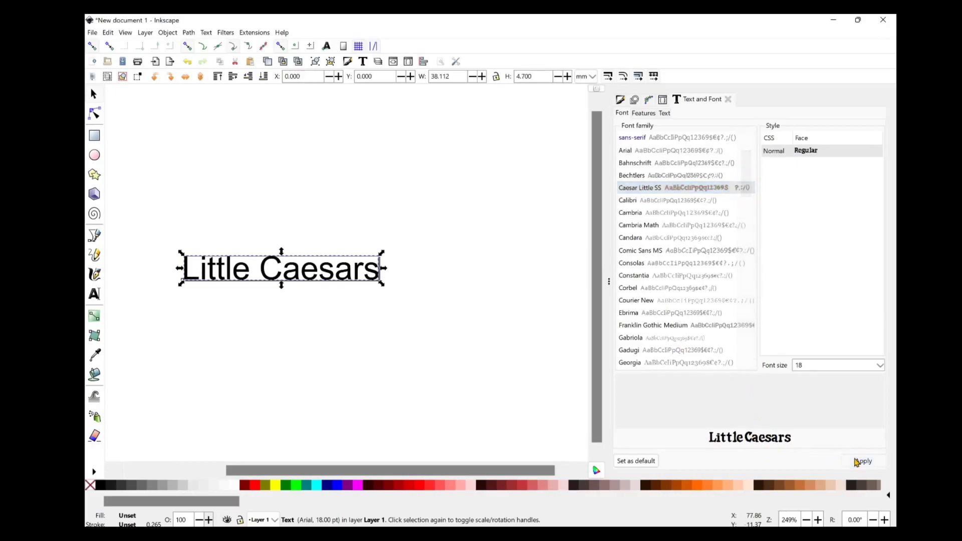
# - Reselect and deselect the restyled text, then bring the Chrome window forward
pyautogui.click(364, 300)
pyautogui.click(351, 278)
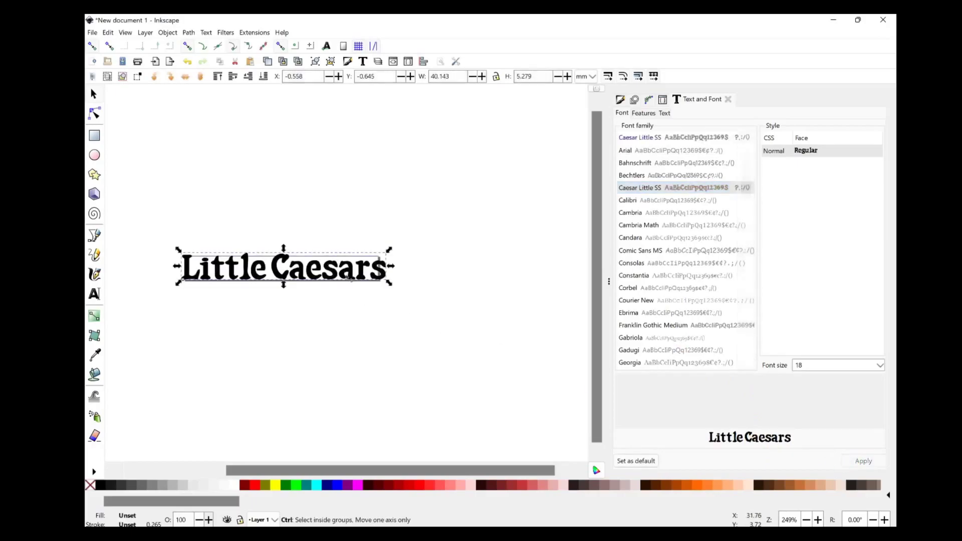
pyautogui.click(328, 339)
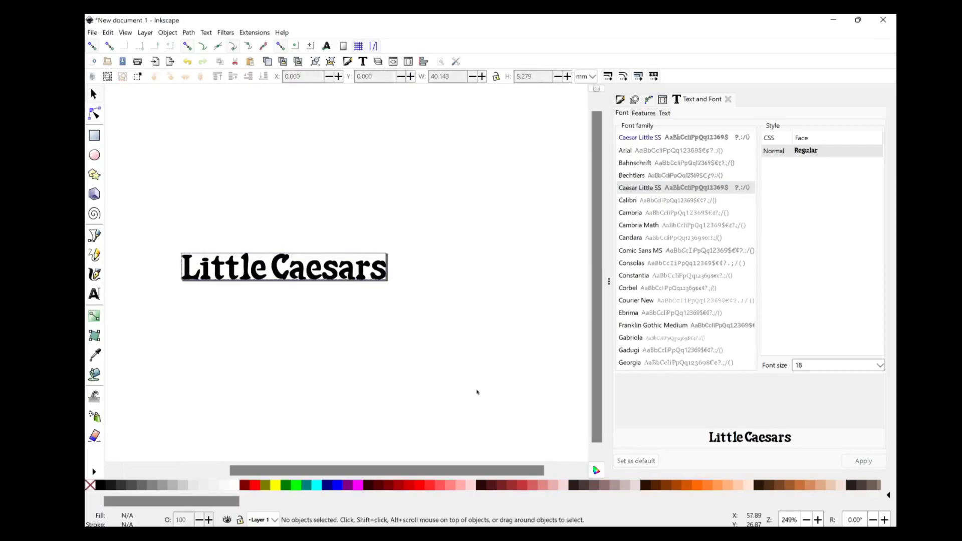
pyautogui.moveTo(526, 534)
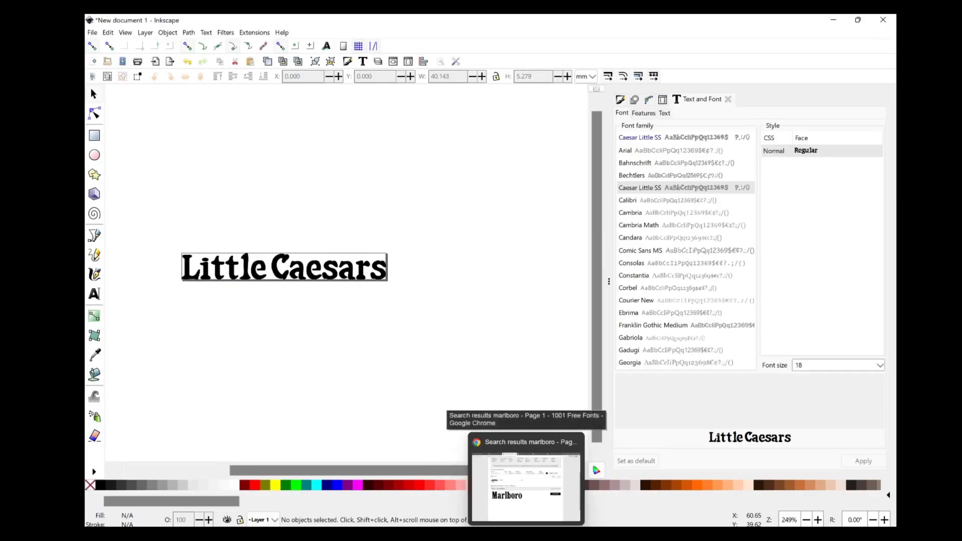
pyautogui.click(526, 481)
pyautogui.click(680, 20)
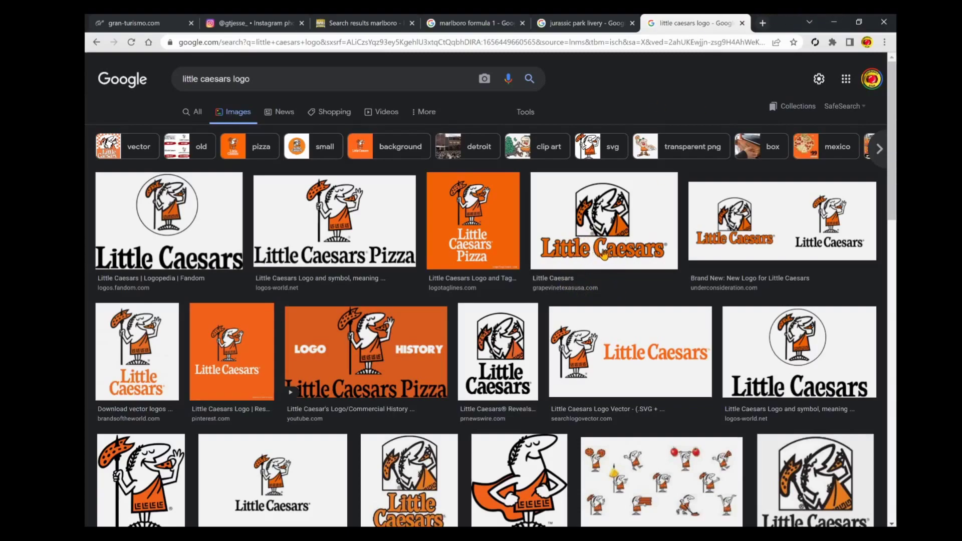
pyautogui.click(833, 22)
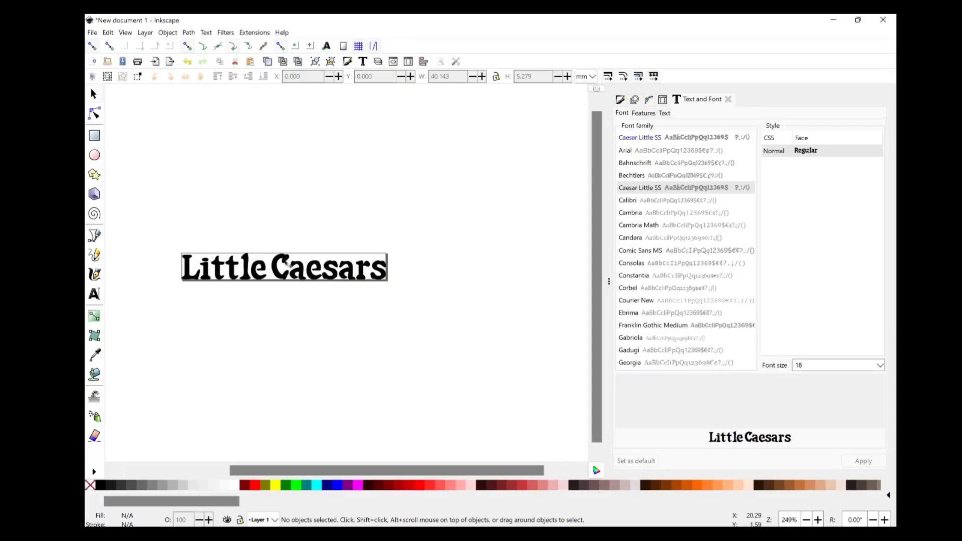
# - Convert the Little Caesars text object into paths from the Path menu
pyautogui.click(284, 258)
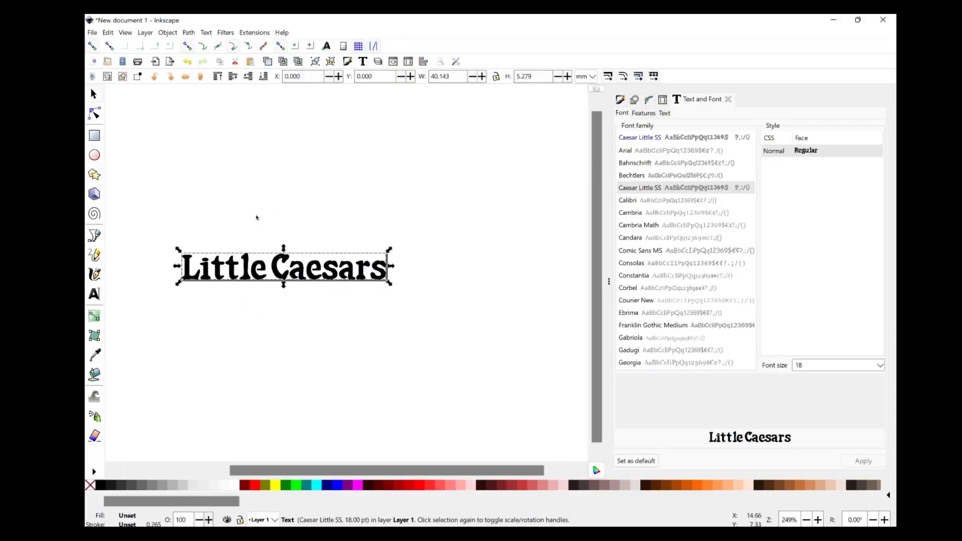
pyautogui.click(205, 35)
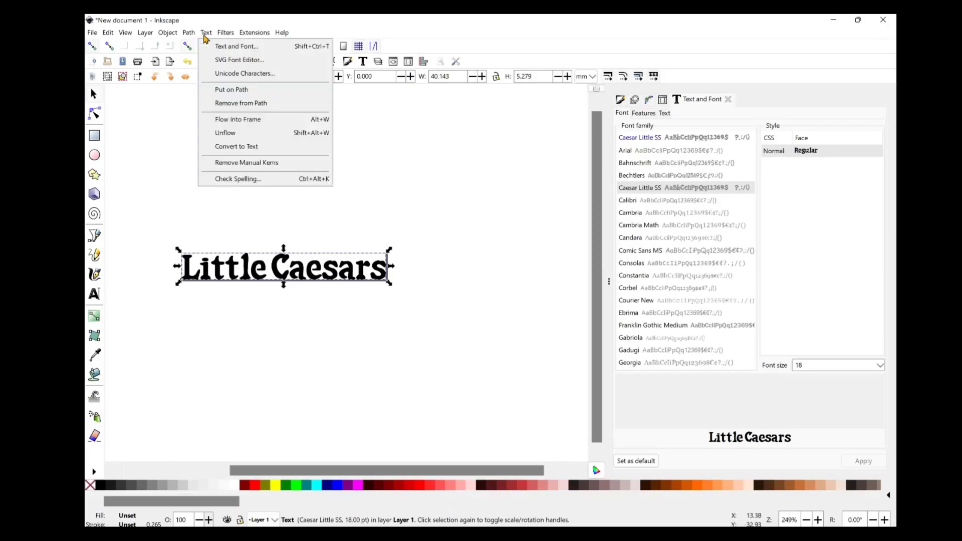
pyautogui.click(189, 33)
pyautogui.click(189, 33)
pyautogui.click(168, 32)
pyautogui.click(168, 33)
pyautogui.click(189, 33)
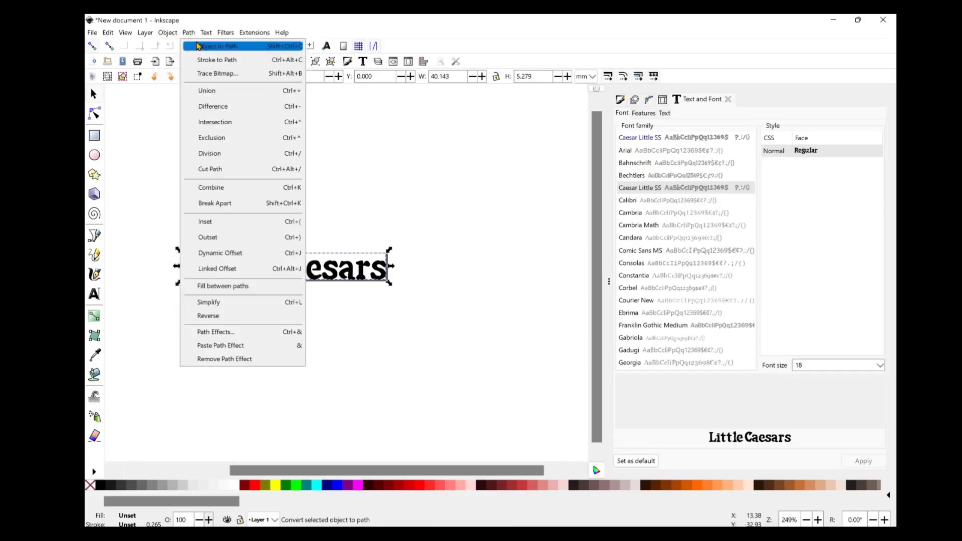
pyautogui.click(198, 46)
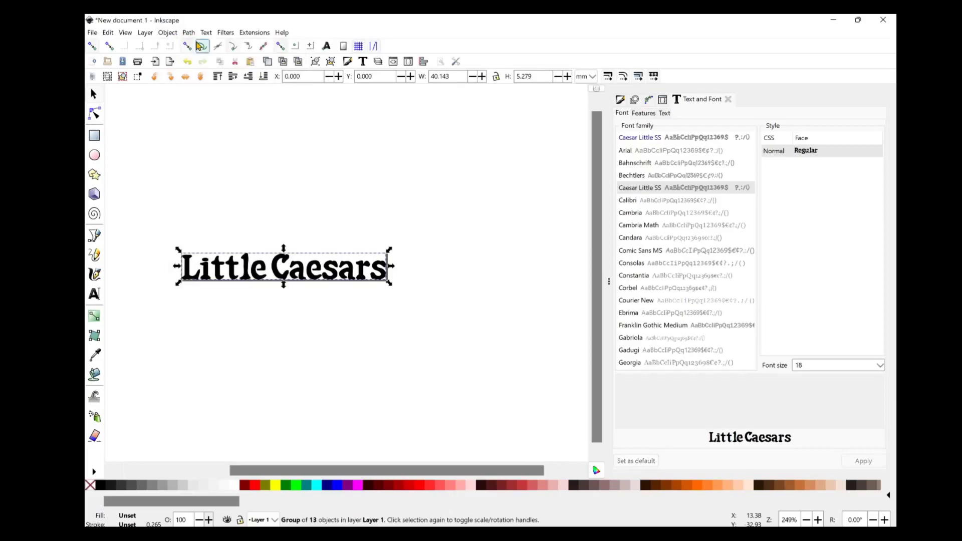
# - Ungroup the outlined lettering, then select all letter paths and group them into one group
pyautogui.click(168, 33)
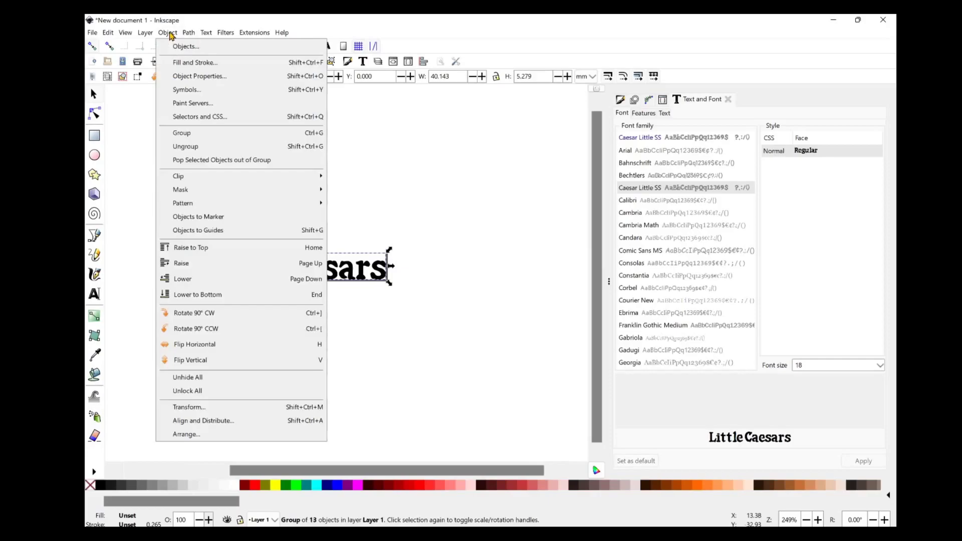
pyautogui.click(169, 33)
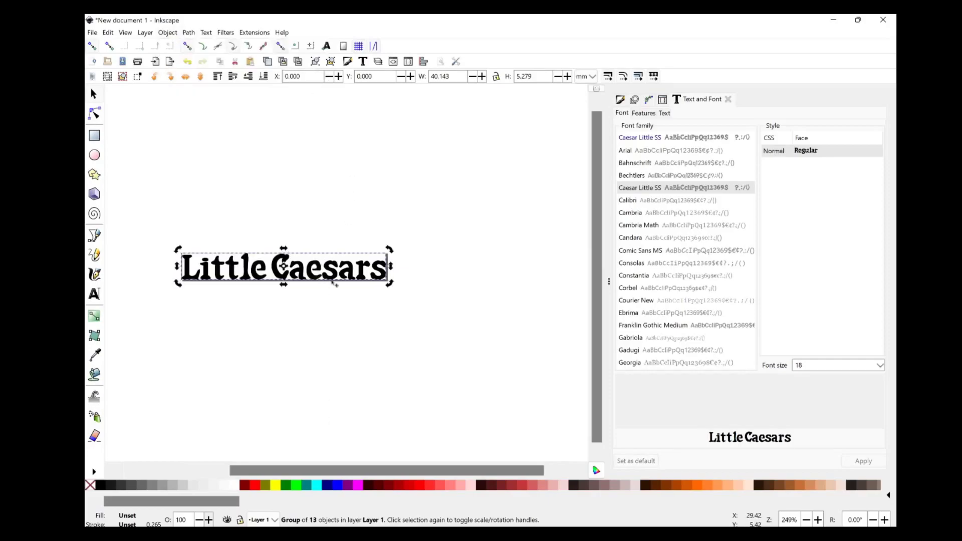
pyautogui.click(171, 33)
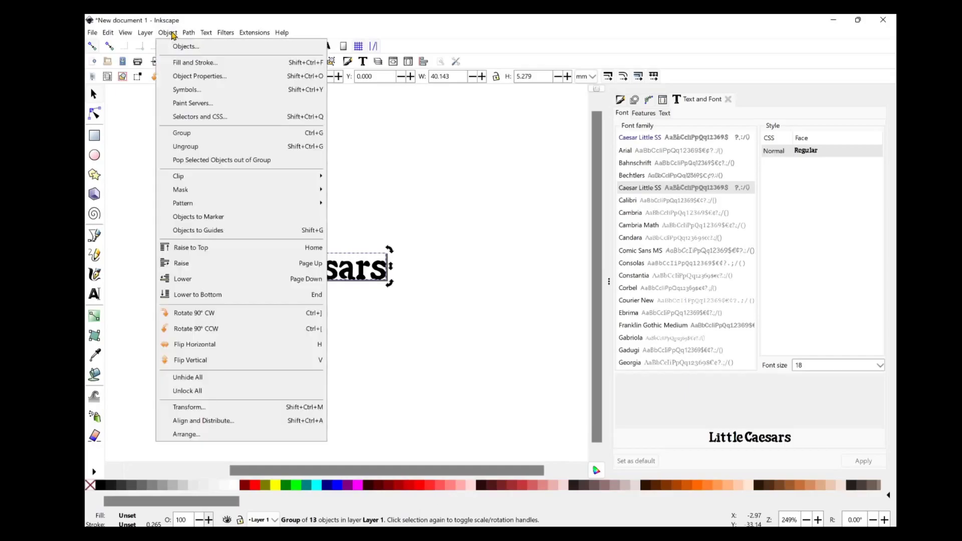
pyautogui.click(185, 146)
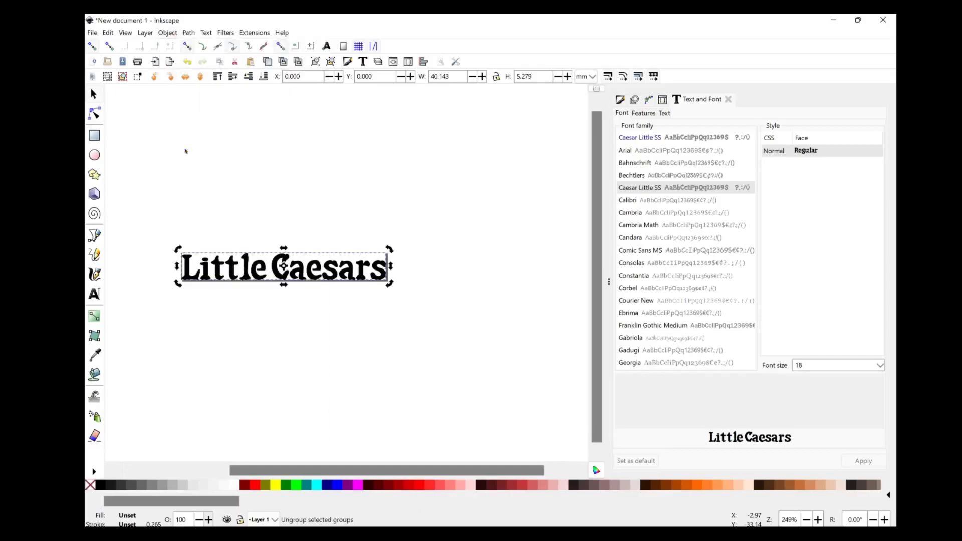
pyautogui.click(208, 333)
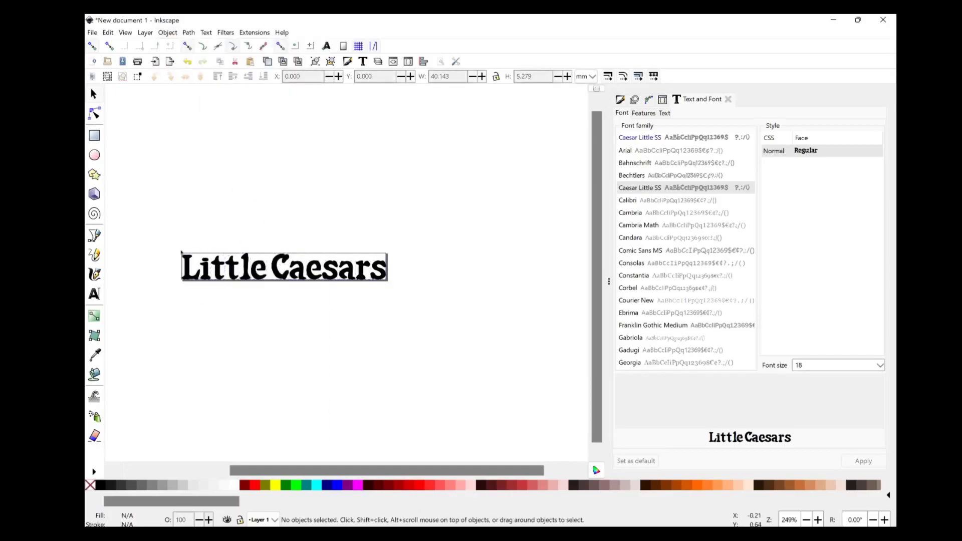
pyautogui.click(186, 269)
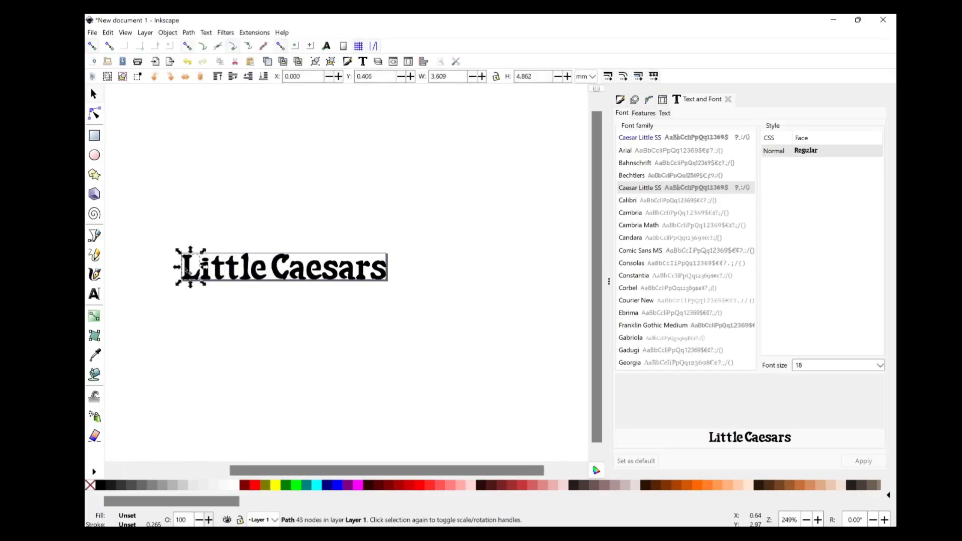
pyautogui.click(159, 282)
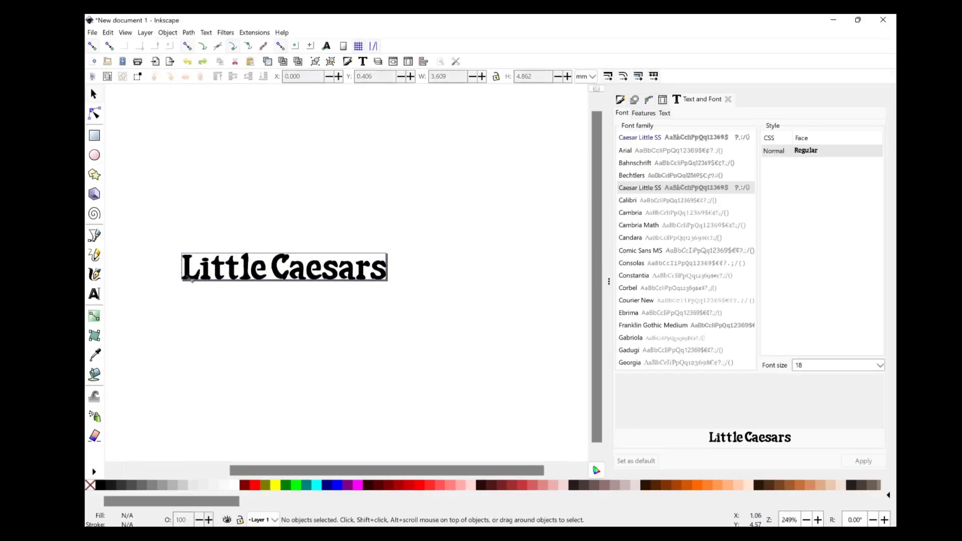
pyautogui.hotkey('ctrl', 'a')
pyautogui.hotkey('ctrl', 'g')
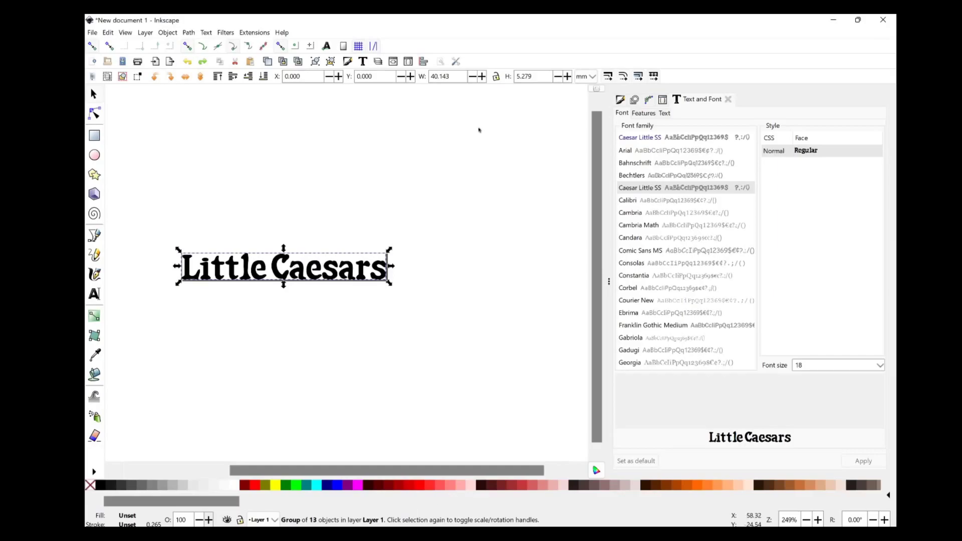
# - Bring up Fill and Stroke for the lettering group, review its stroke tabs, and drop opacity to 47.1%
pyautogui.click(620, 100)
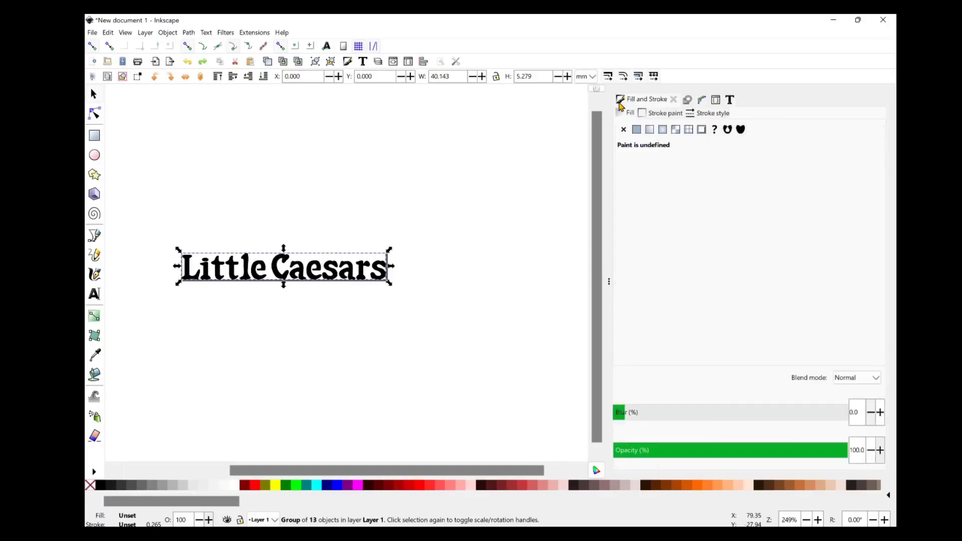
pyautogui.click(673, 100)
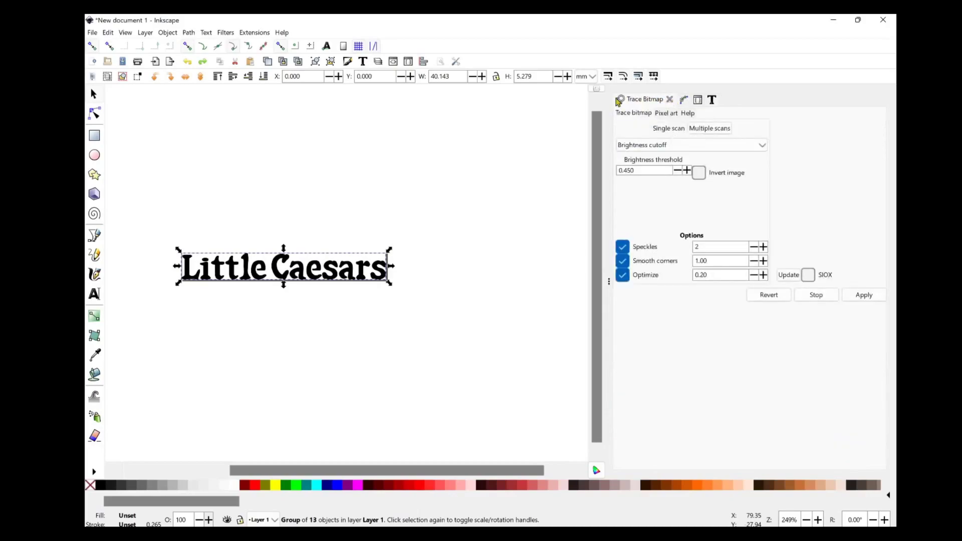
pyautogui.click(349, 63)
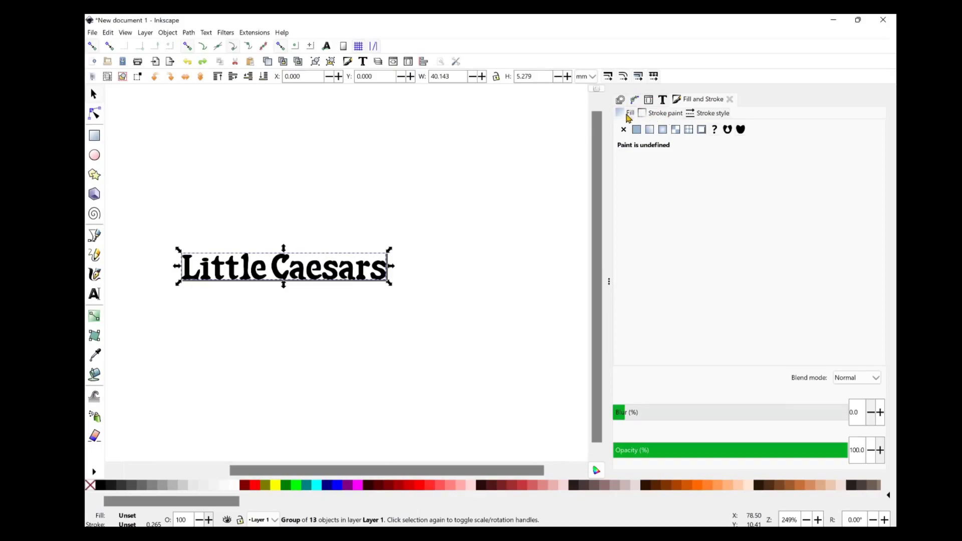
pyautogui.click(698, 113)
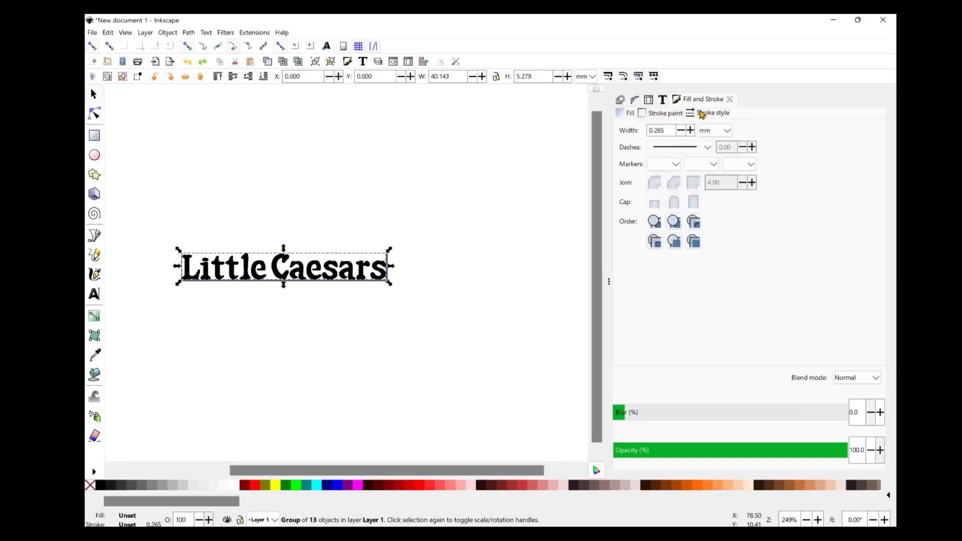
pyautogui.click(674, 115)
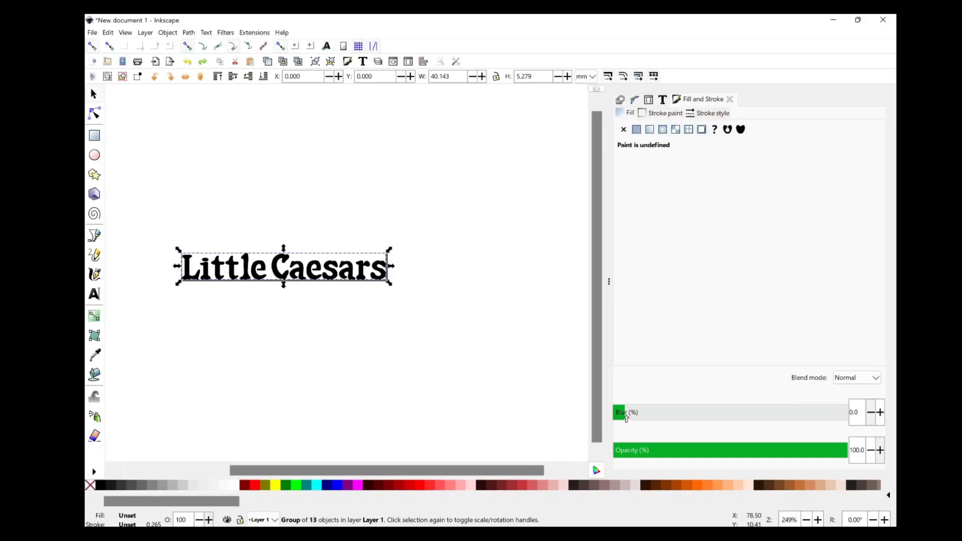
pyautogui.moveTo(808, 453); pyautogui.dragTo(724, 454)
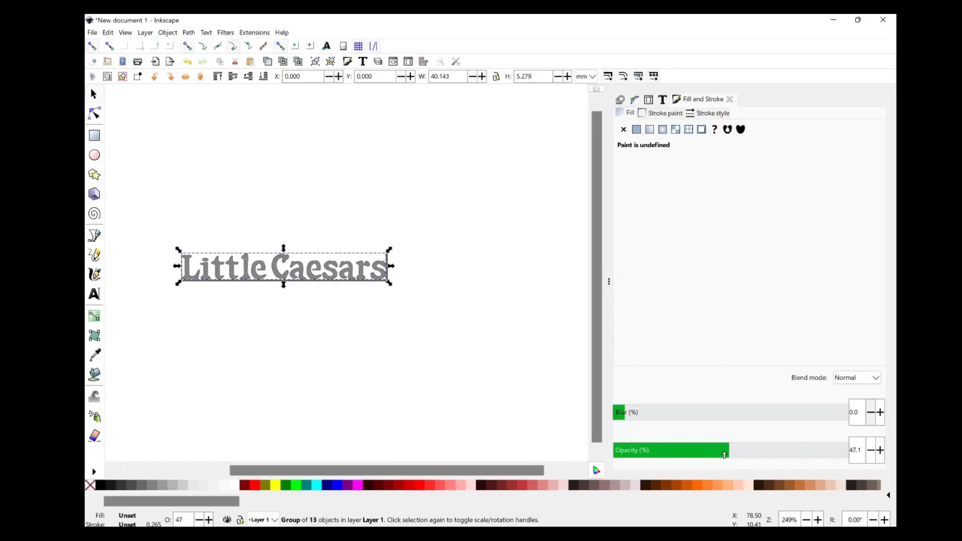
# - Undo the accidental nudge and colour change made to the lettering
pyautogui.click(536, 485)
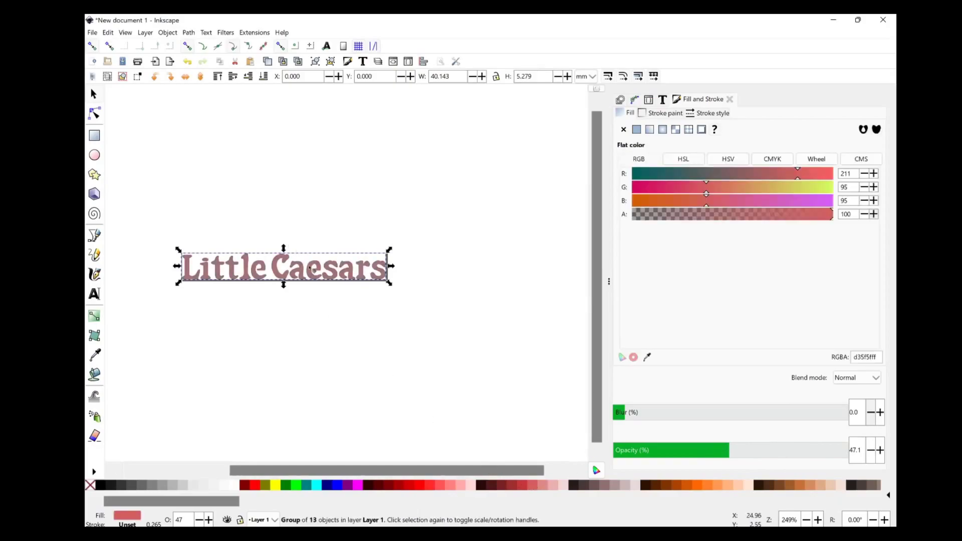
pyautogui.moveTo(316, 270); pyautogui.dragTo(321, 270)
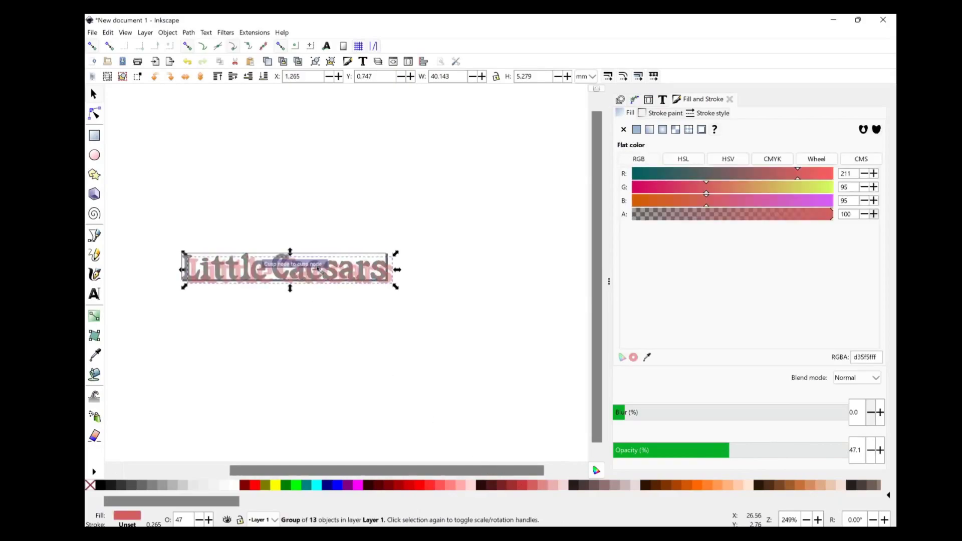
pyautogui.click(320, 270)
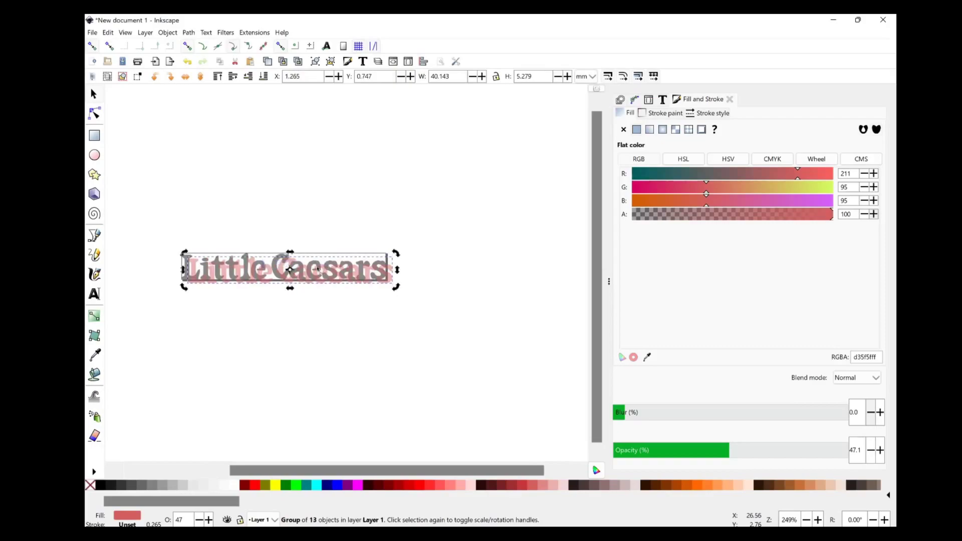
pyautogui.hotkey('ctrl', 'z')
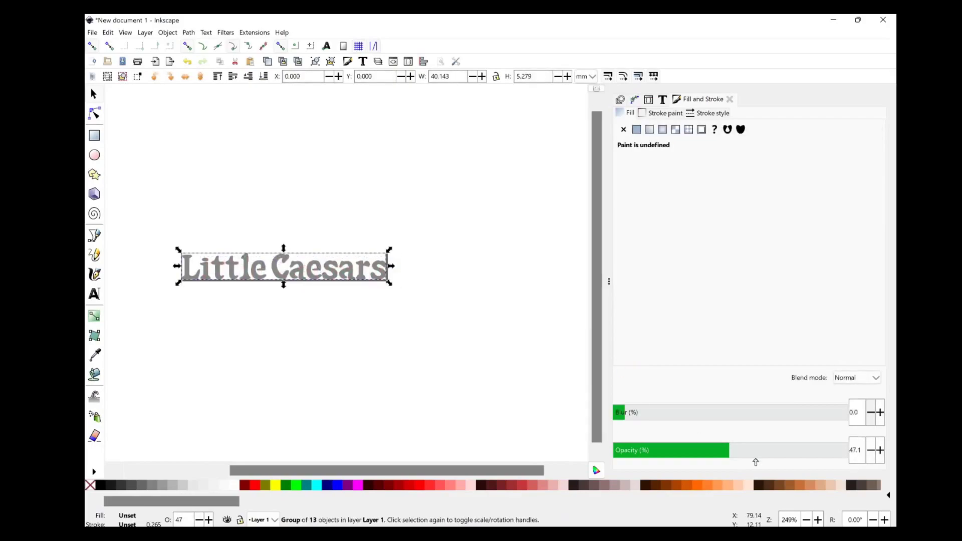
# - Restore 100% opacity and give the lettering a flat orange #FF7F2A fill
pyautogui.moveTo(731, 450); pyautogui.dragTo(849, 450)
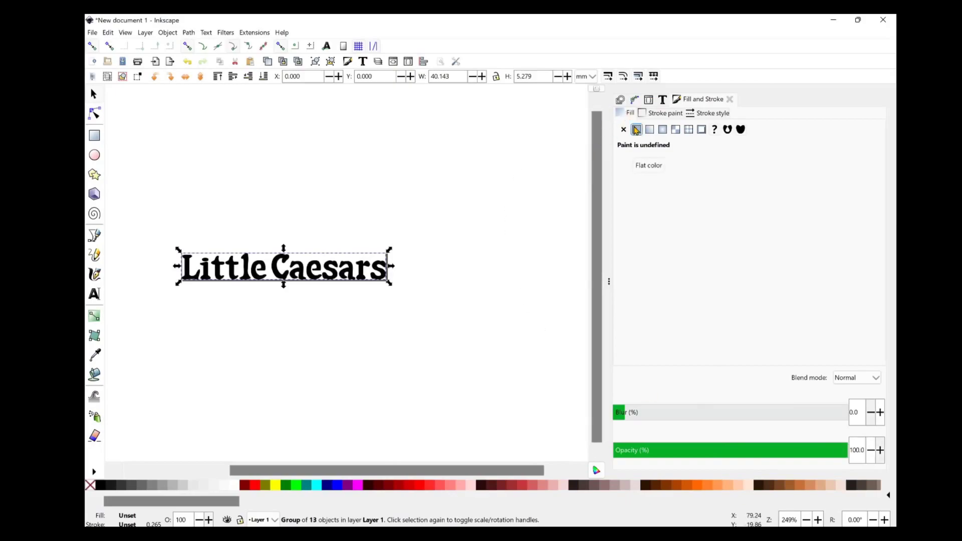
pyautogui.click(636, 130)
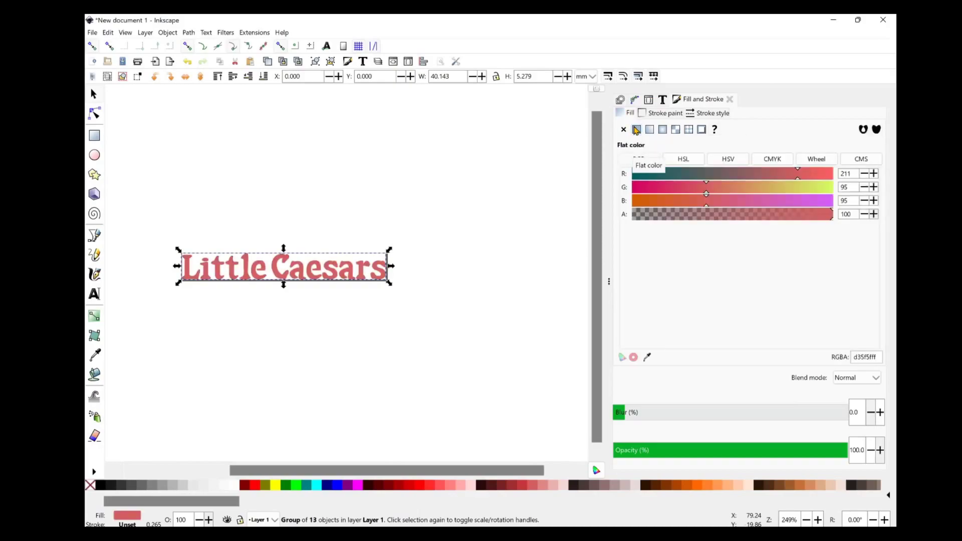
pyautogui.click(720, 485)
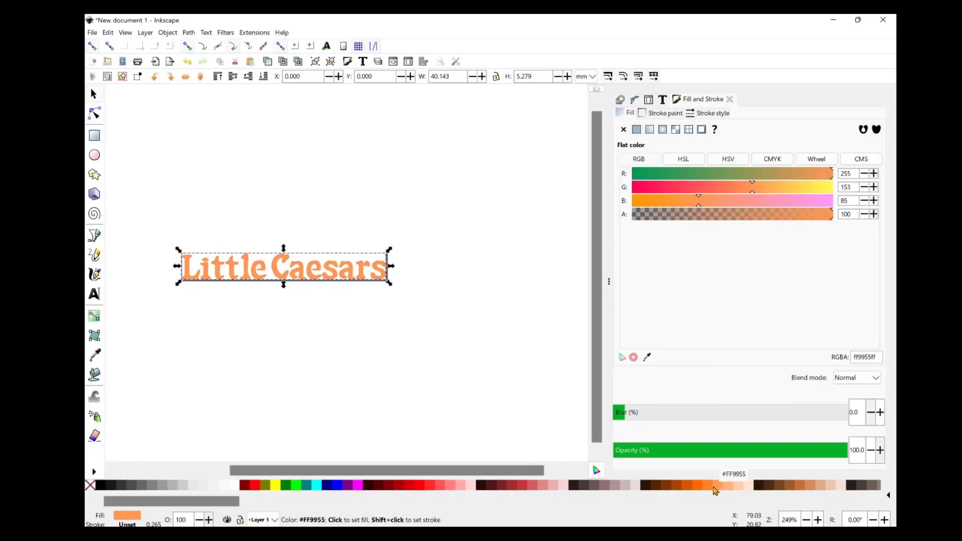
pyautogui.click(708, 485)
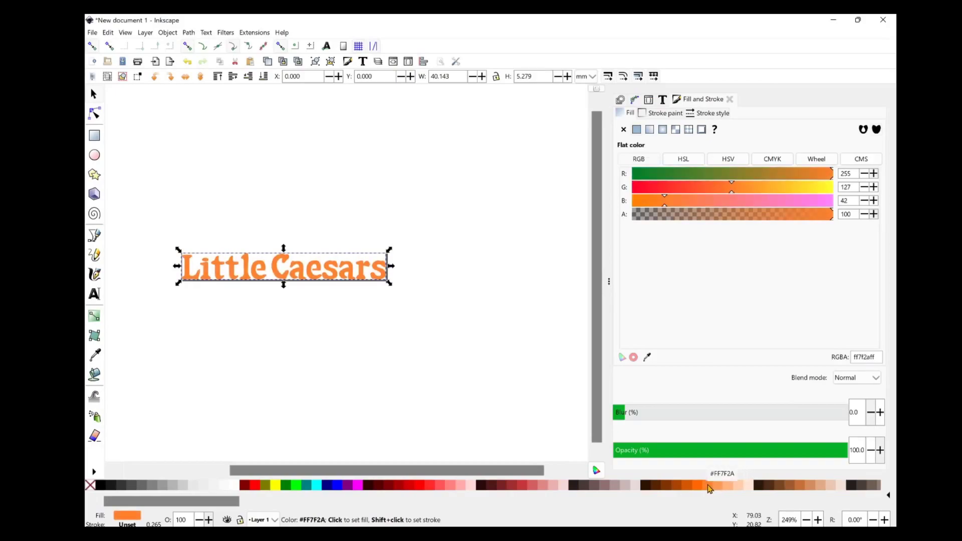
# - Bring Inkscape back in front of the browser and reselect the Little Caesars lettering group
pyautogui.hotkey('alt', 'Tab')
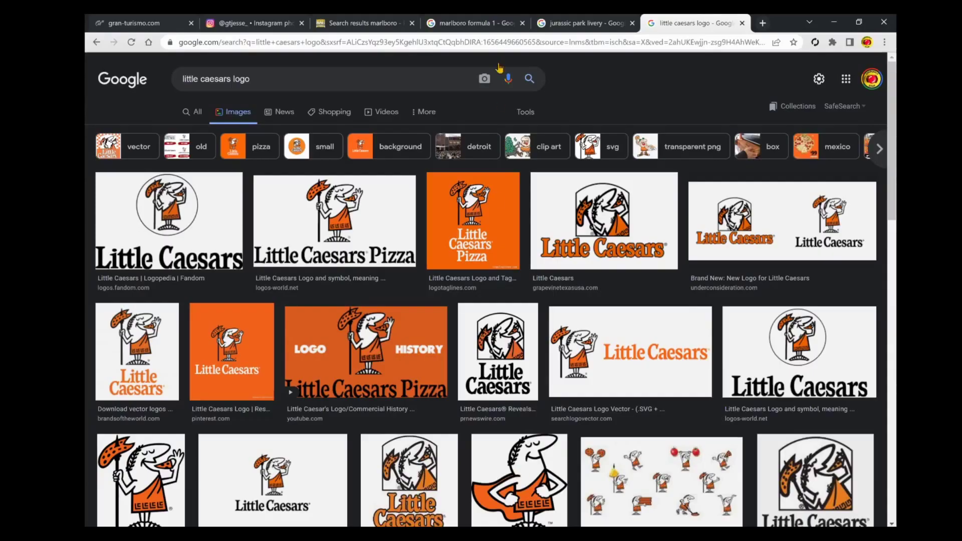
pyautogui.moveTo(786, 22); pyautogui.dragTo(765, 70)
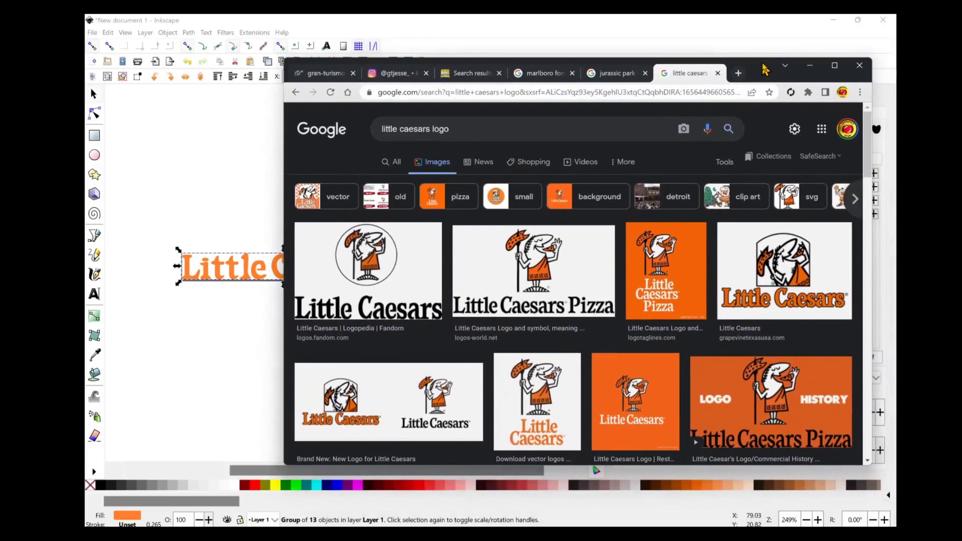
pyautogui.click(180, 328)
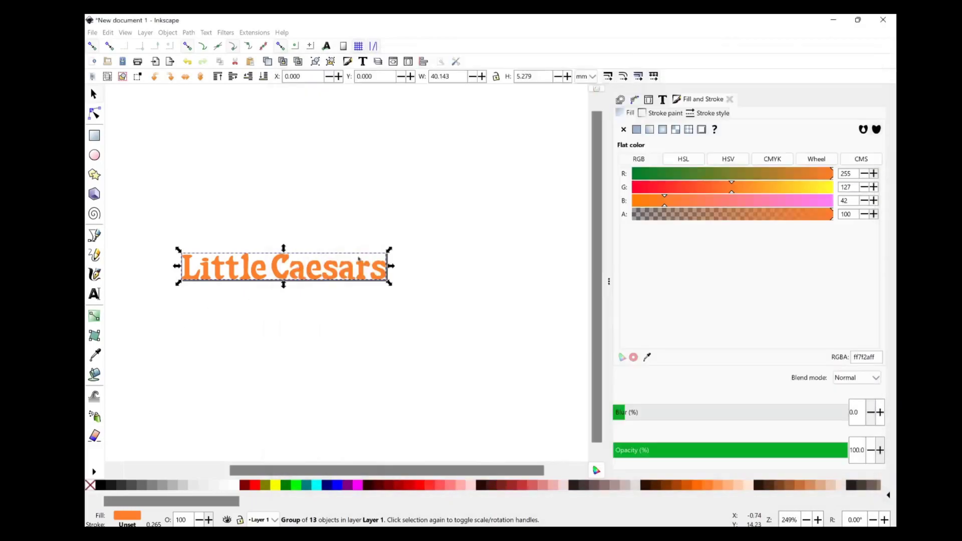
pyautogui.click(451, 258)
pyautogui.click(382, 270)
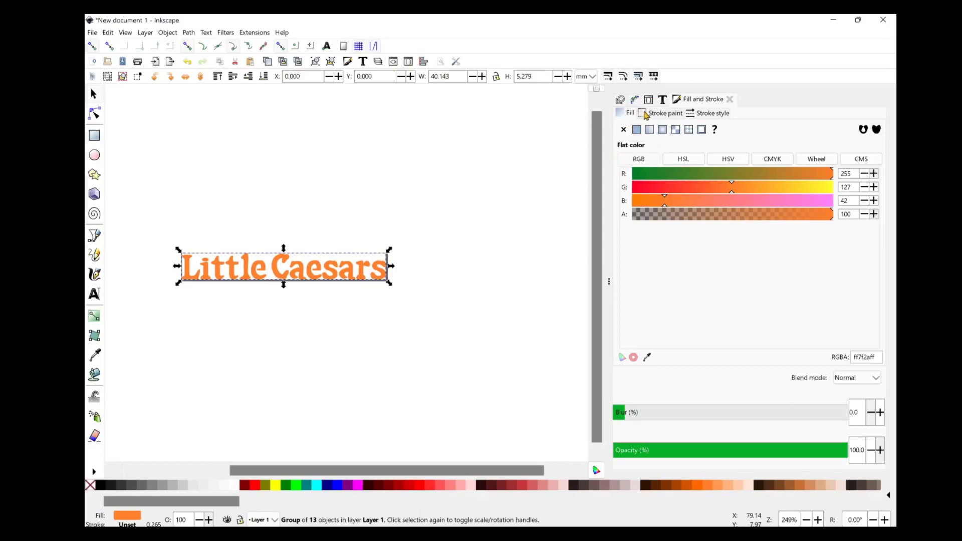
# - Try linear, radial and mesh gradients, then settle back on a flat #FF7F2A fill
pyautogui.click(660, 112)
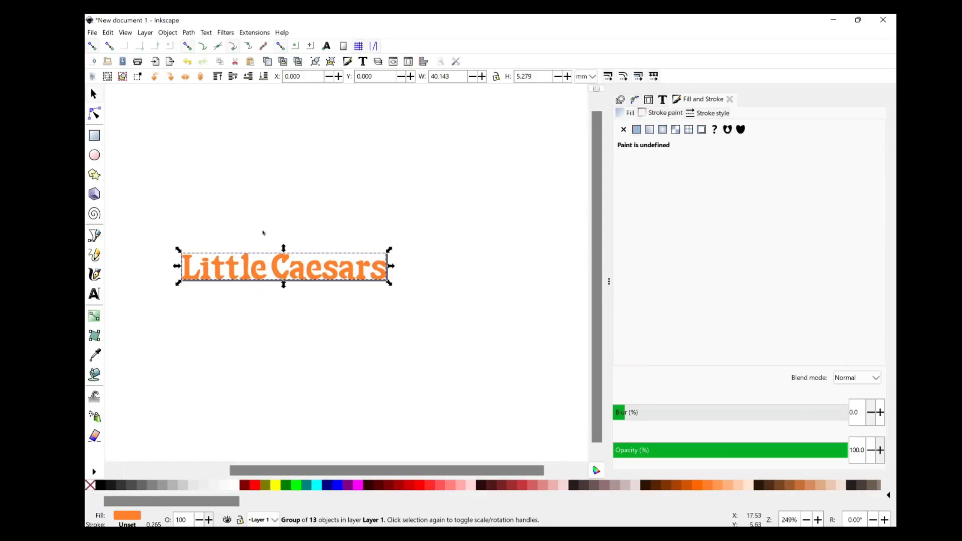
pyautogui.click(636, 129)
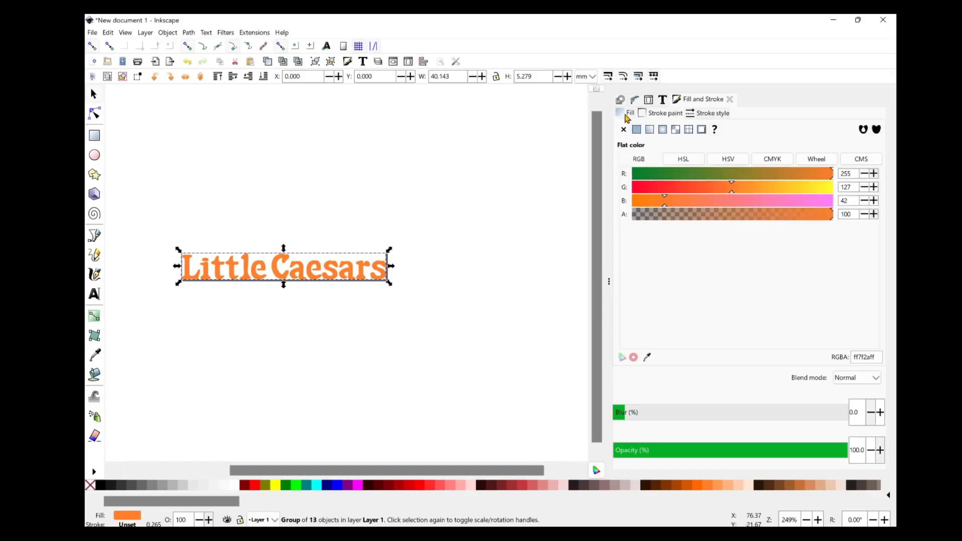
pyautogui.click(653, 134)
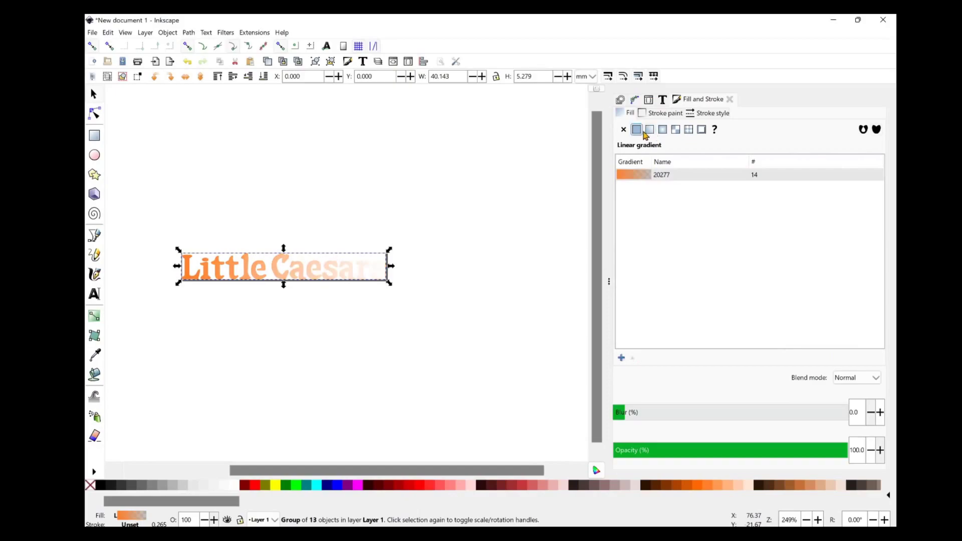
pyautogui.click(641, 132)
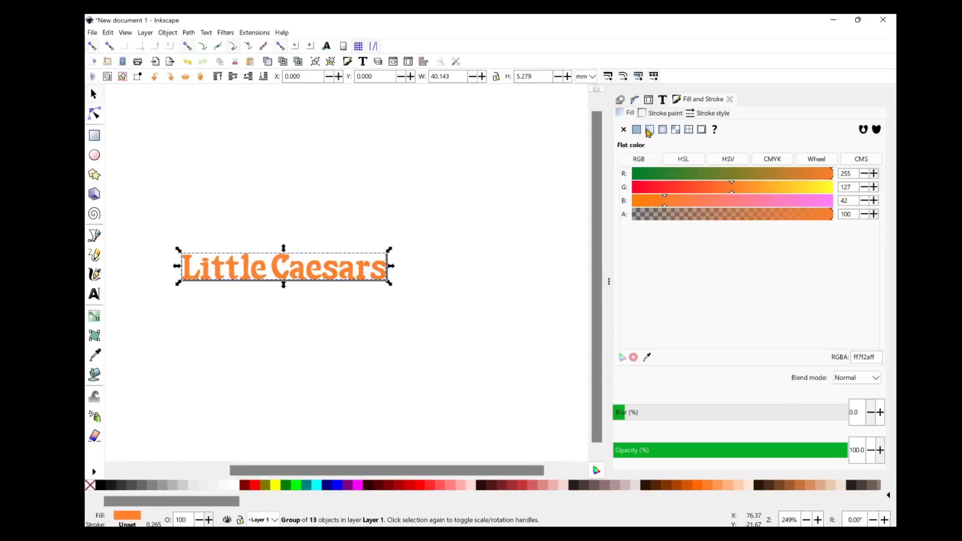
pyautogui.click(649, 130)
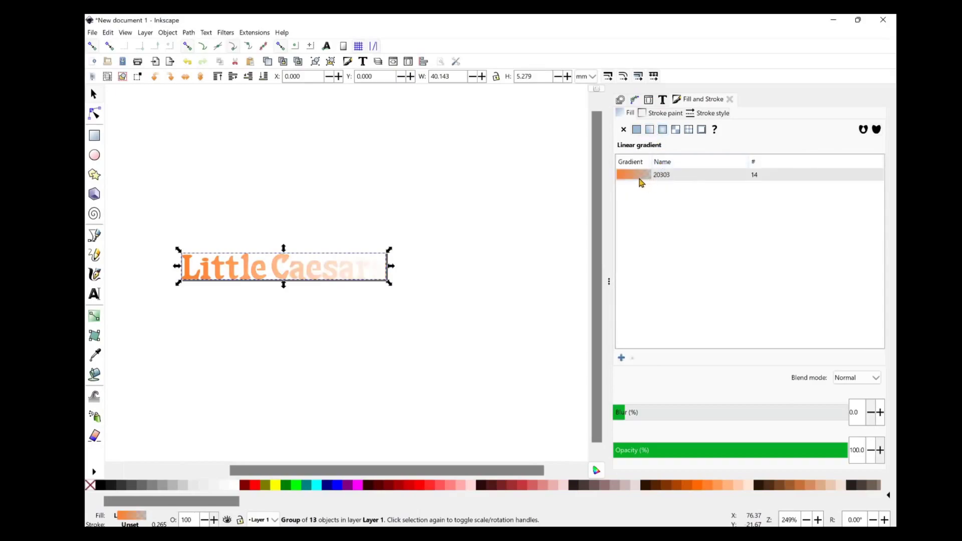
pyautogui.click(661, 130)
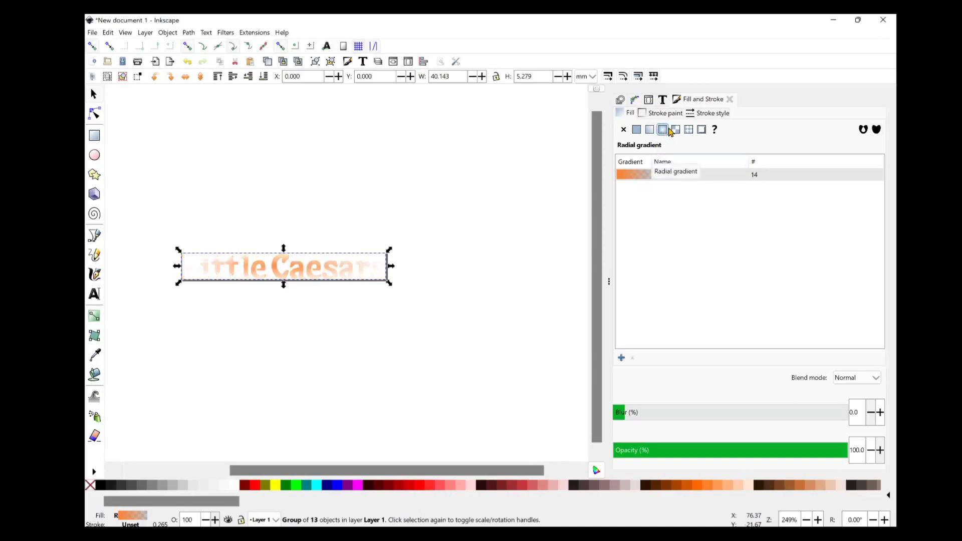
pyautogui.click(676, 130)
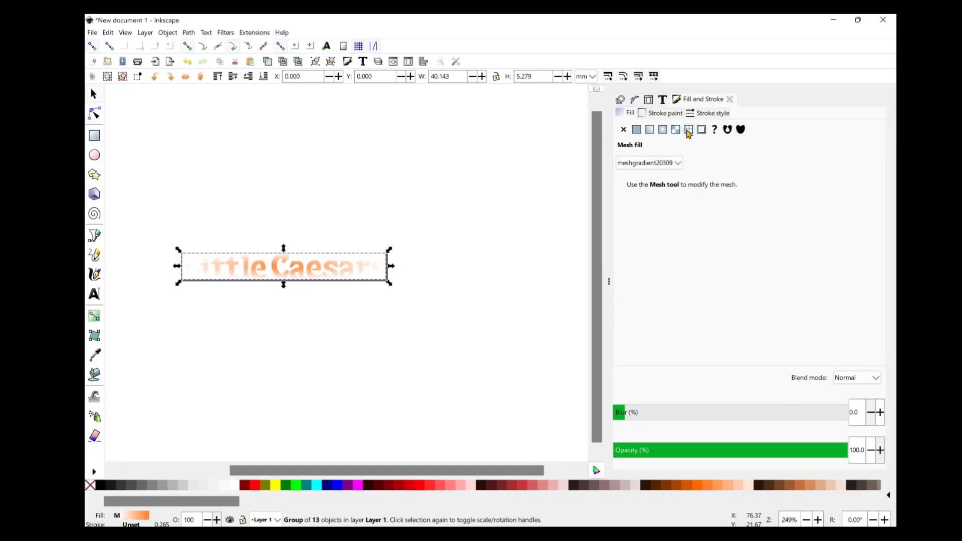
pyautogui.click(647, 132)
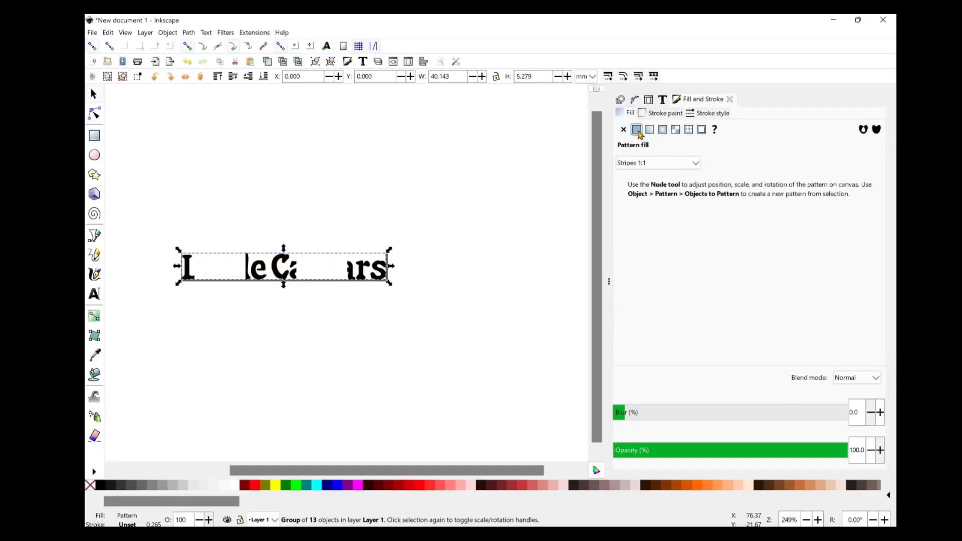
pyautogui.click(636, 130)
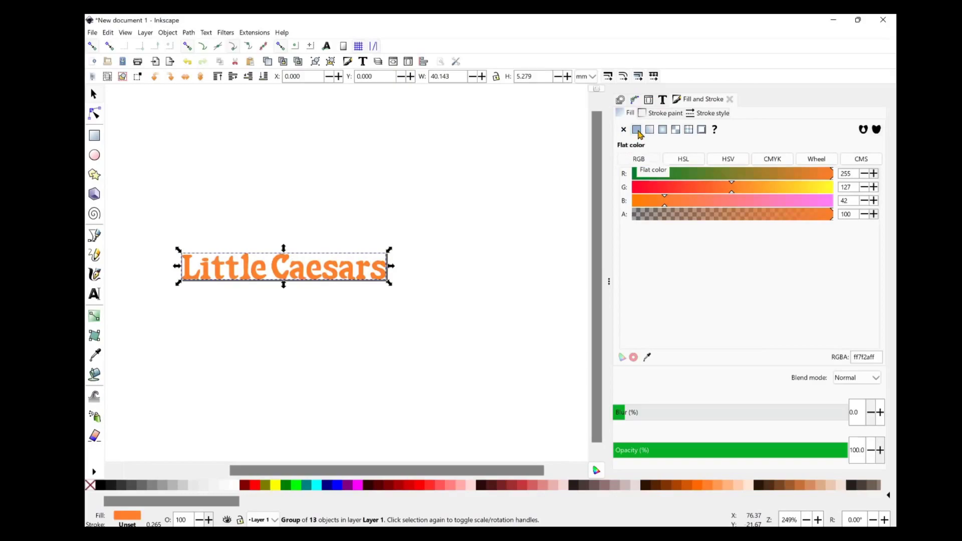
pyautogui.click(654, 115)
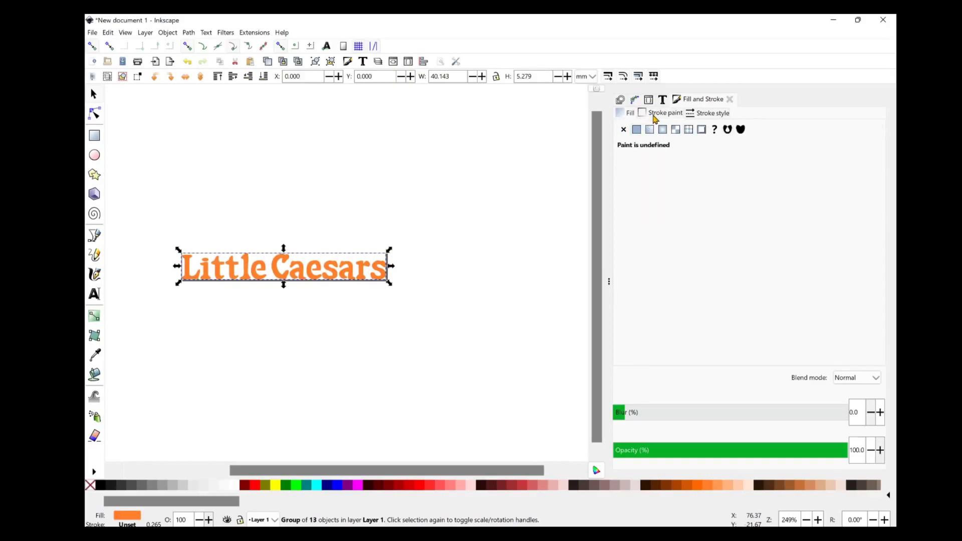
# - Give the lettering a flat black #000000 stroke, compare against the reference logo, and reselect the group
pyautogui.click(637, 129)
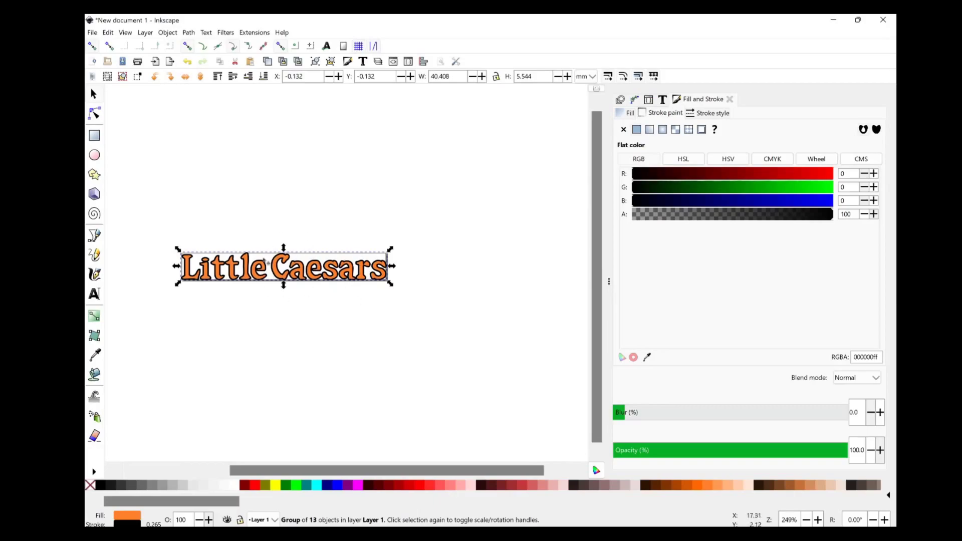
pyautogui.hotkey('alt', 'Tab')
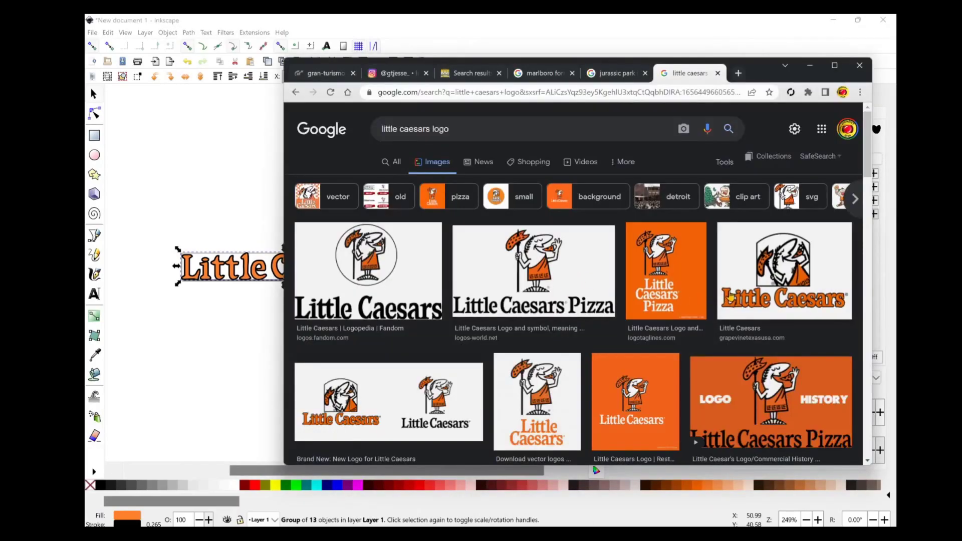
pyautogui.hotkey('alt', 'Tab')
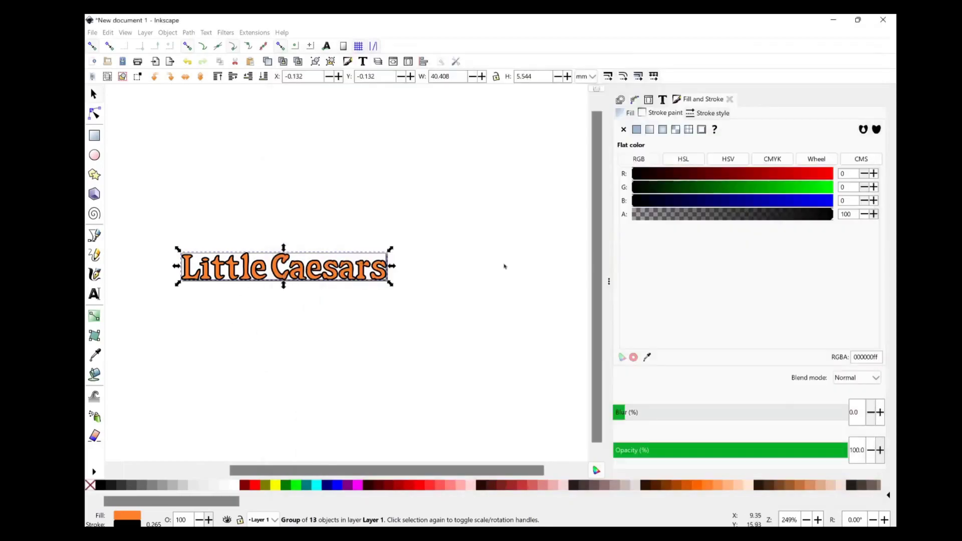
pyautogui.click(505, 266)
pyautogui.click(317, 270)
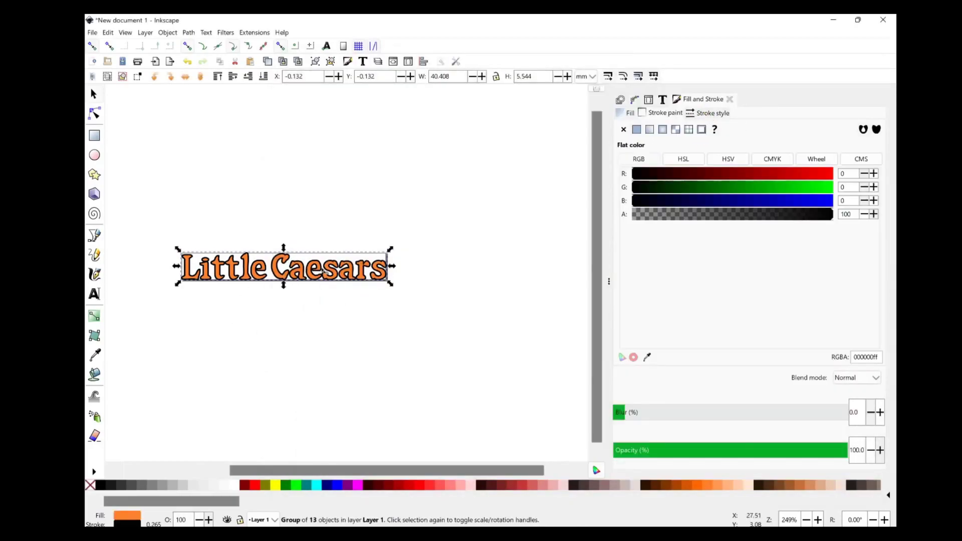
pyautogui.click(709, 117)
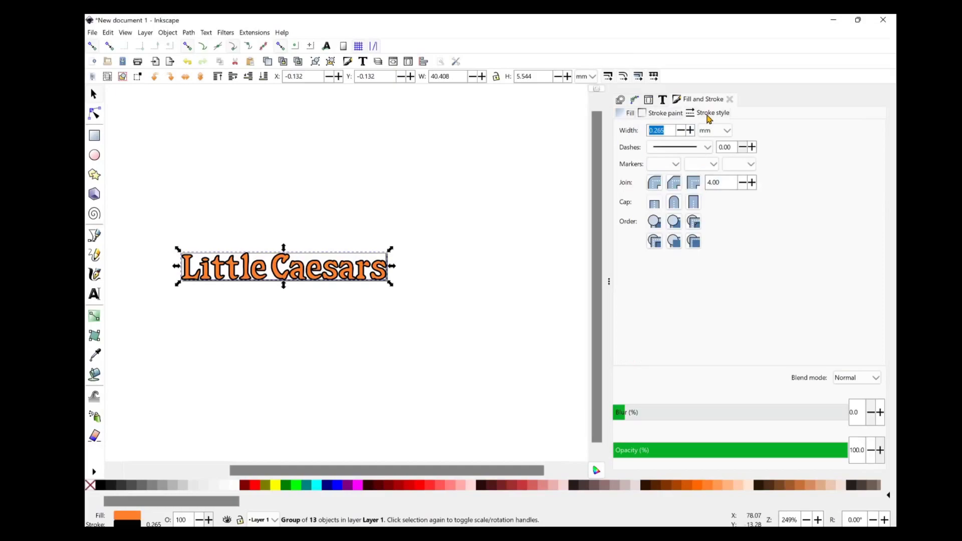
# - Step the black outline width down to zero and back up to 0.200 mm, then deselect to inspect
pyautogui.click(681, 132)
pyautogui.click(681, 131)
pyautogui.click(681, 131)
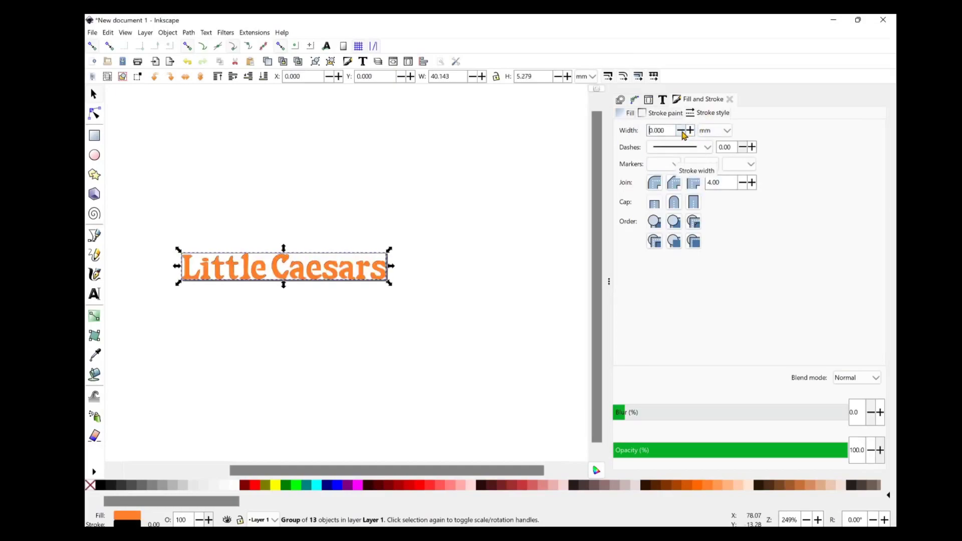
pyautogui.click(689, 131)
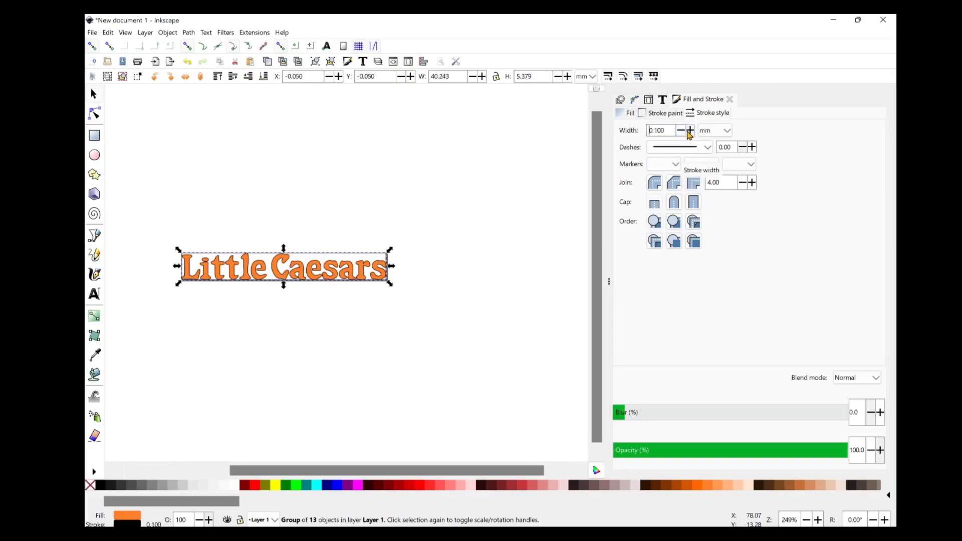
pyautogui.click(689, 130)
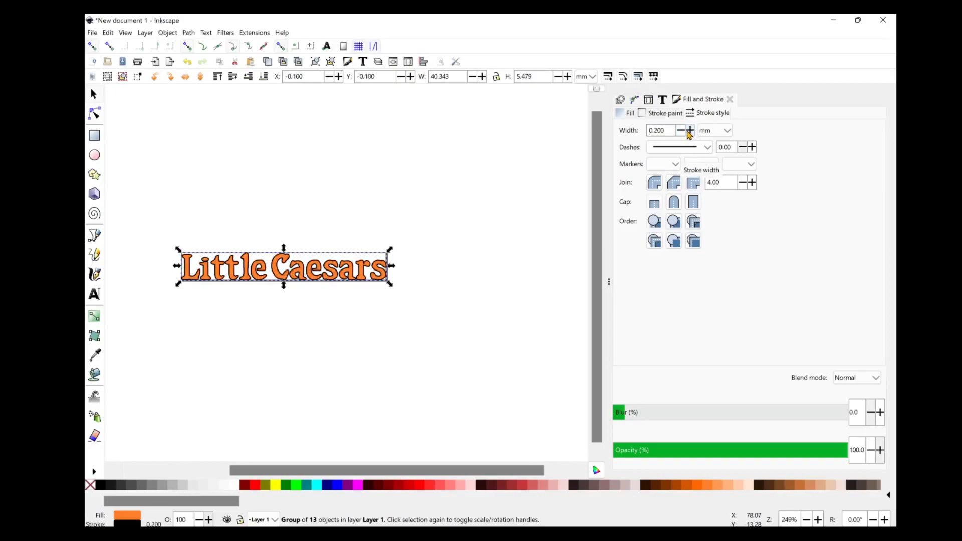
pyautogui.click(575, 251)
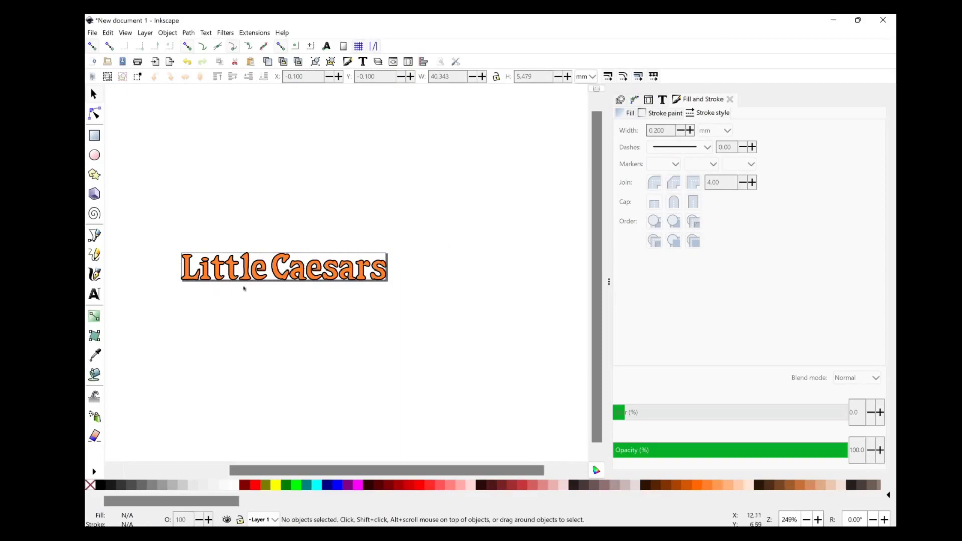
pyautogui.click(92, 33)
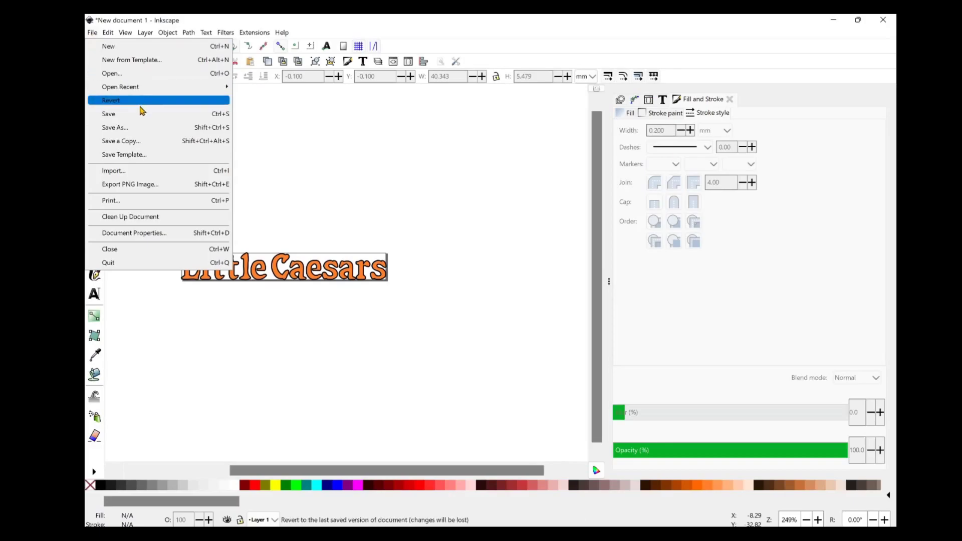
# - Save As LittleCaesars.svg into the GT7 Decals folder
pyautogui.click(134, 128)
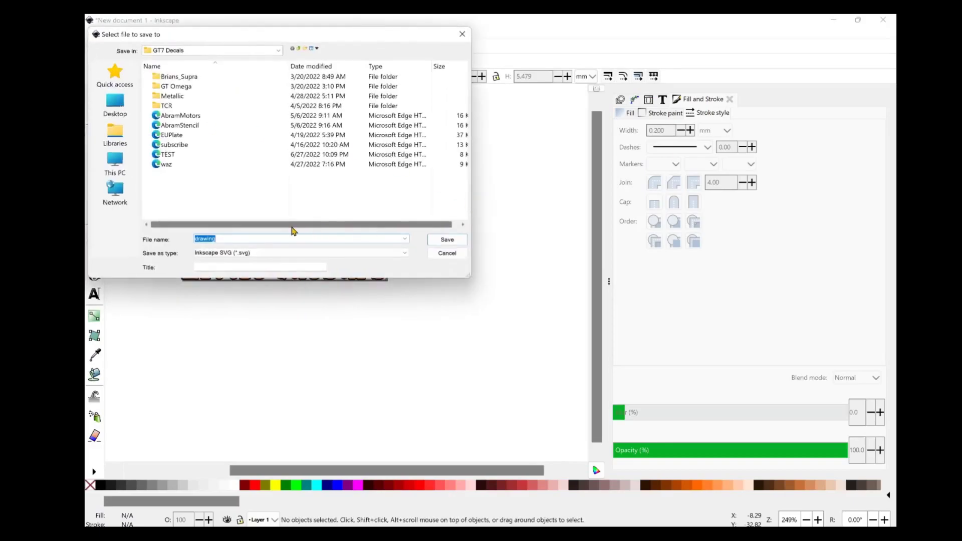
pyautogui.write('LittleCaesars')
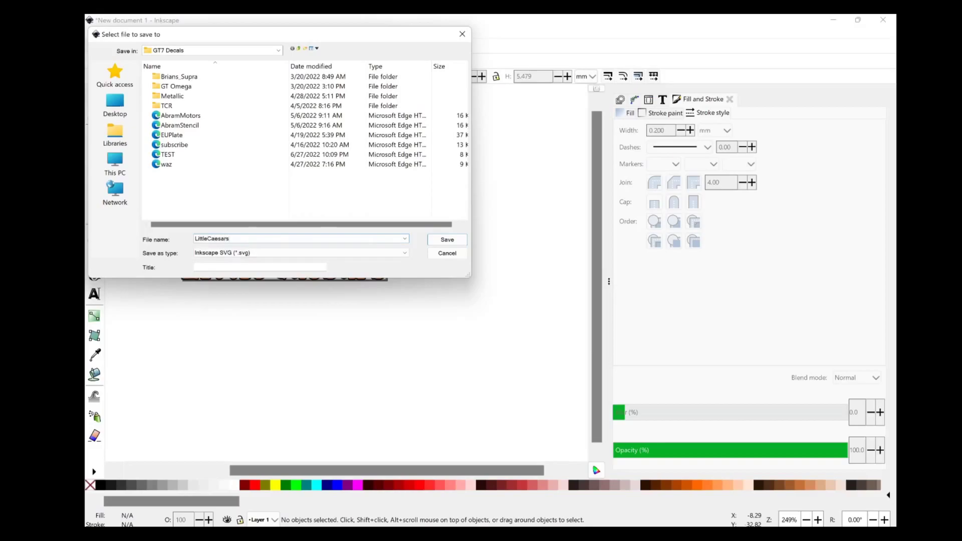
pyautogui.click(447, 240)
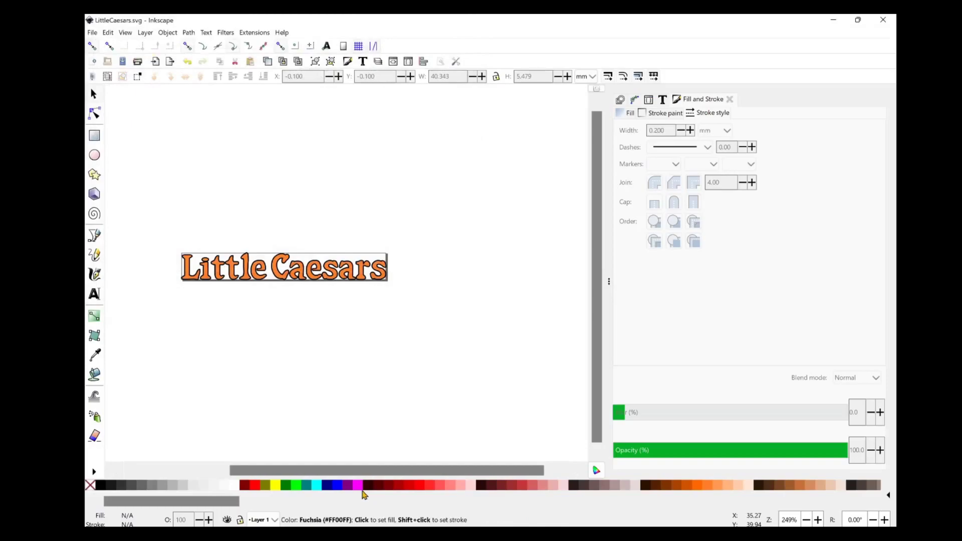
pyautogui.click(501, 480)
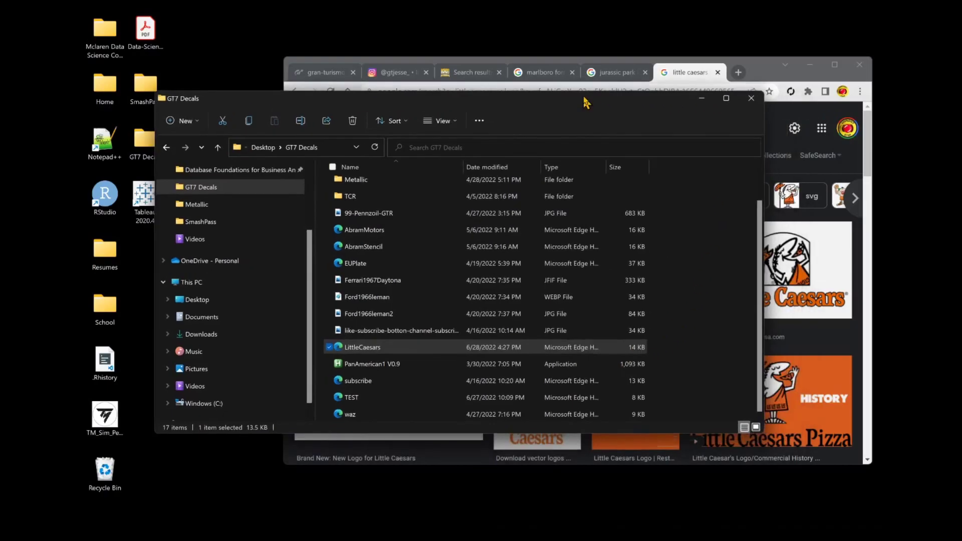
# - Drag LittleCaesars.svg from the GT7 Decals folder onto the Gran Turismo 7 decal drop area
pyautogui.click(325, 72)
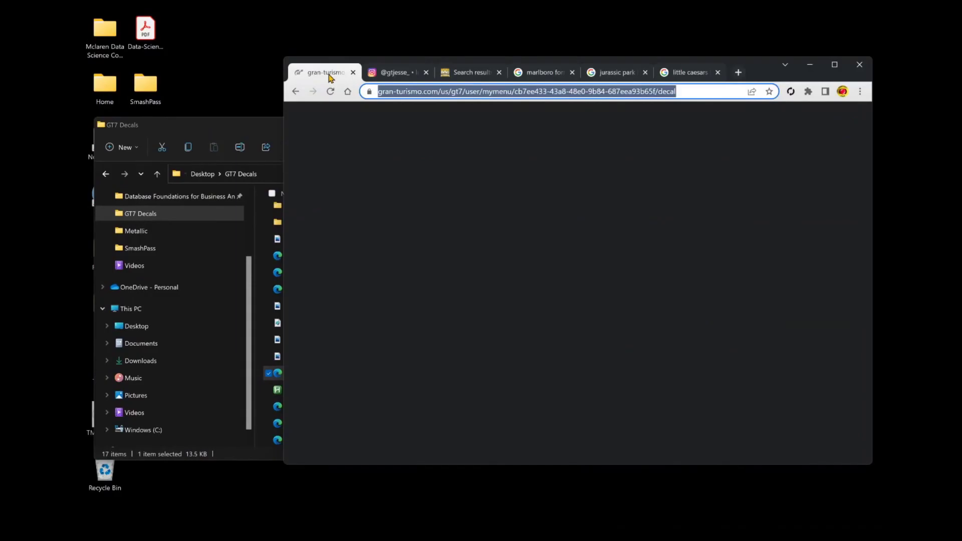
pyautogui.scroll(6, 700, 191)
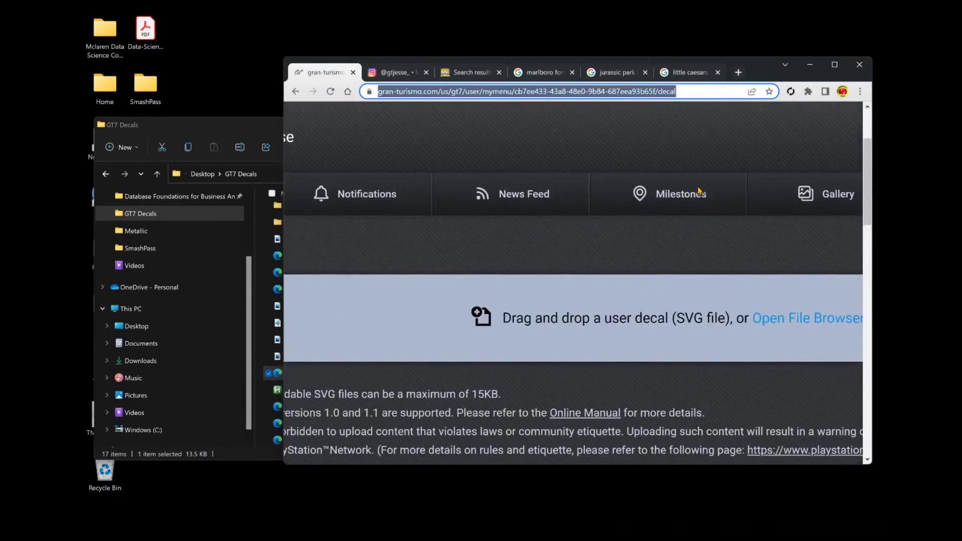
pyautogui.click(261, 143)
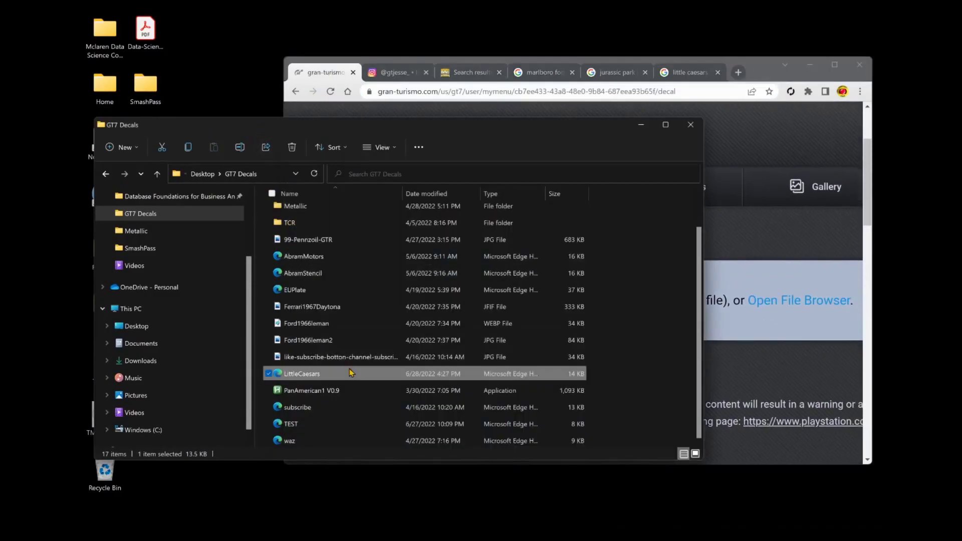
pyautogui.moveTo(363, 373); pyautogui.dragTo(756, 286)
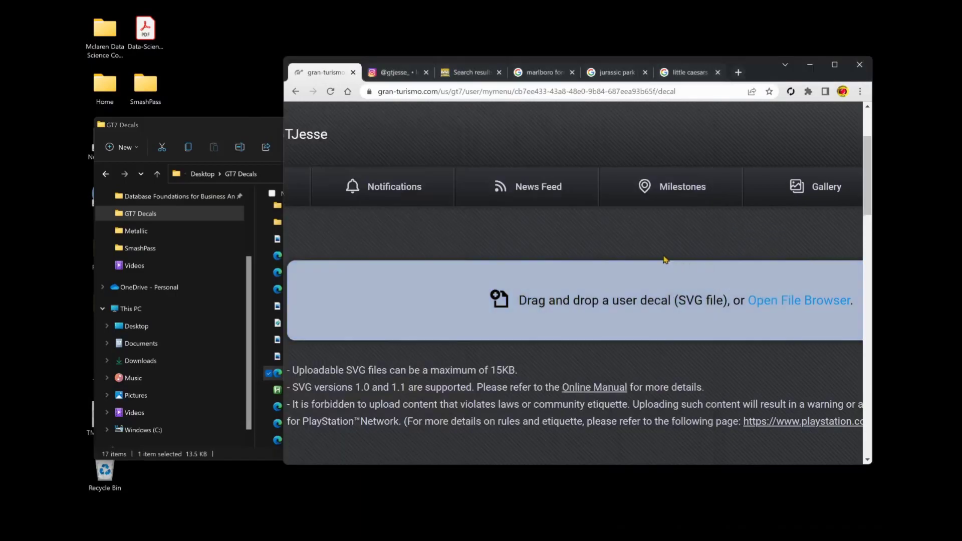
# - Maximize Chrome, upload the LittleCaesars decal, and zoom out to see it atop the Decal List
pyautogui.click(834, 65)
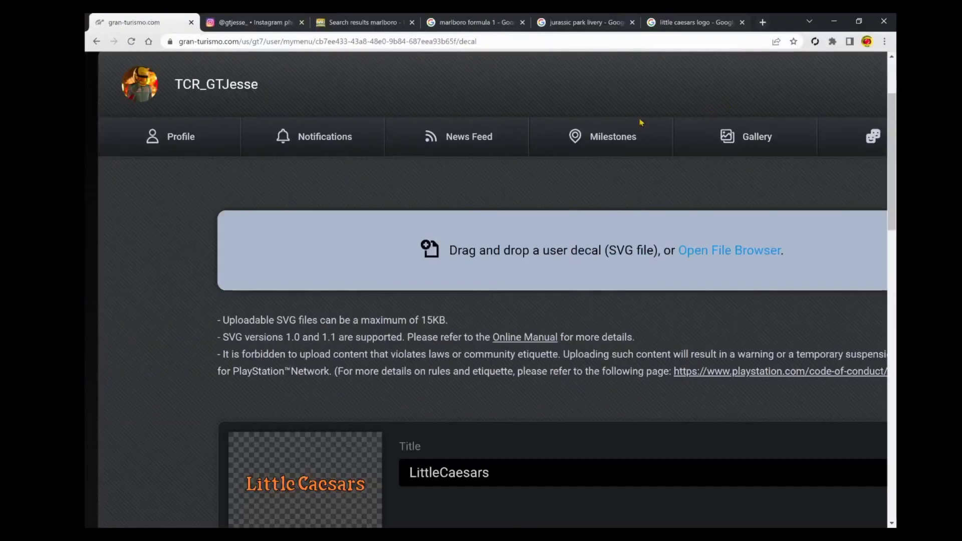
pyautogui.scroll(-3, 506, 323)
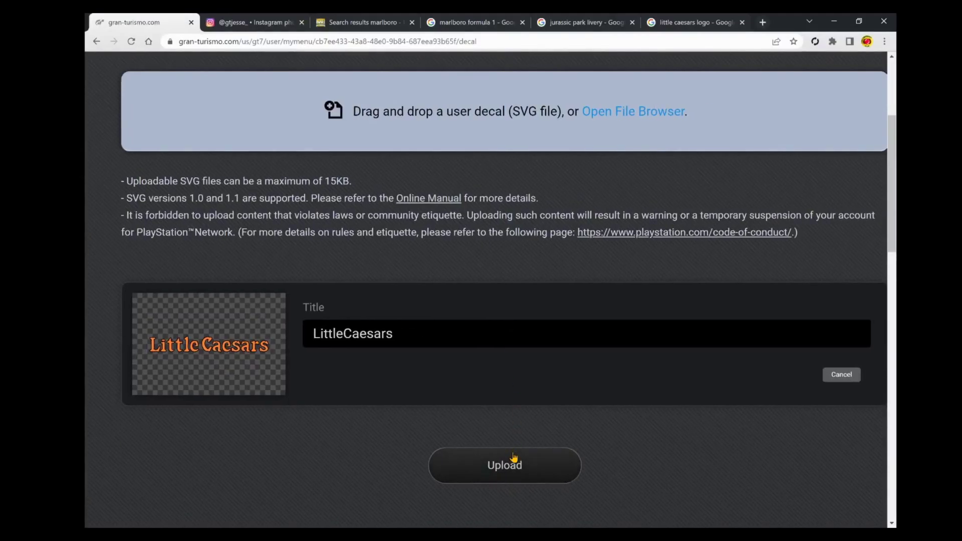
pyautogui.click(513, 457)
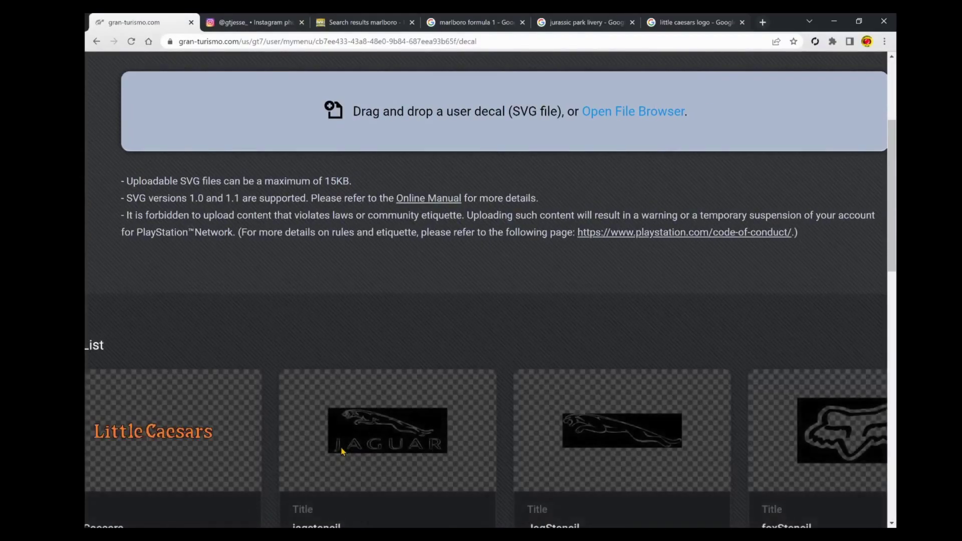
pyautogui.scroll(-3, 342, 451)
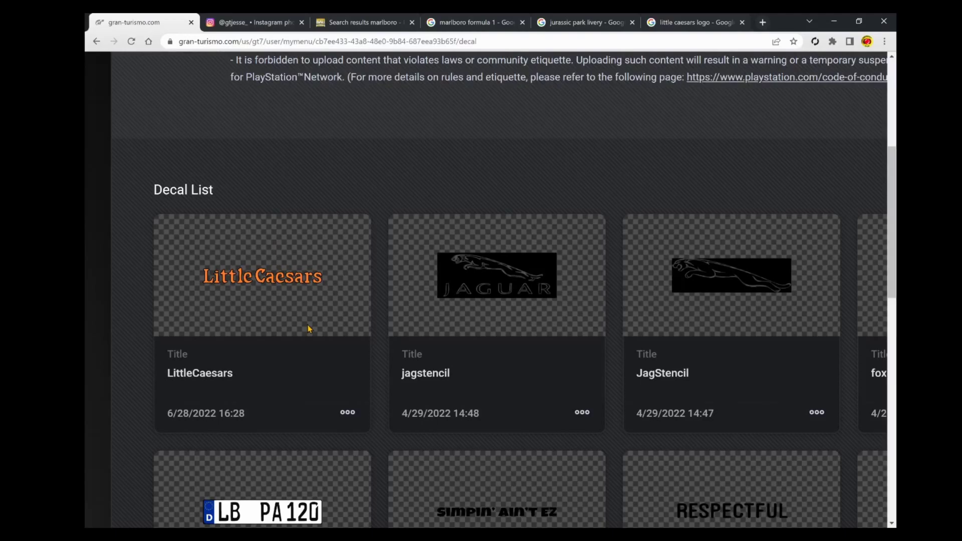
pyautogui.hotkey('ctrl', '-')
pyautogui.hotkey('ctrl', '-')
pyautogui.hotkey('ctrl', '-')
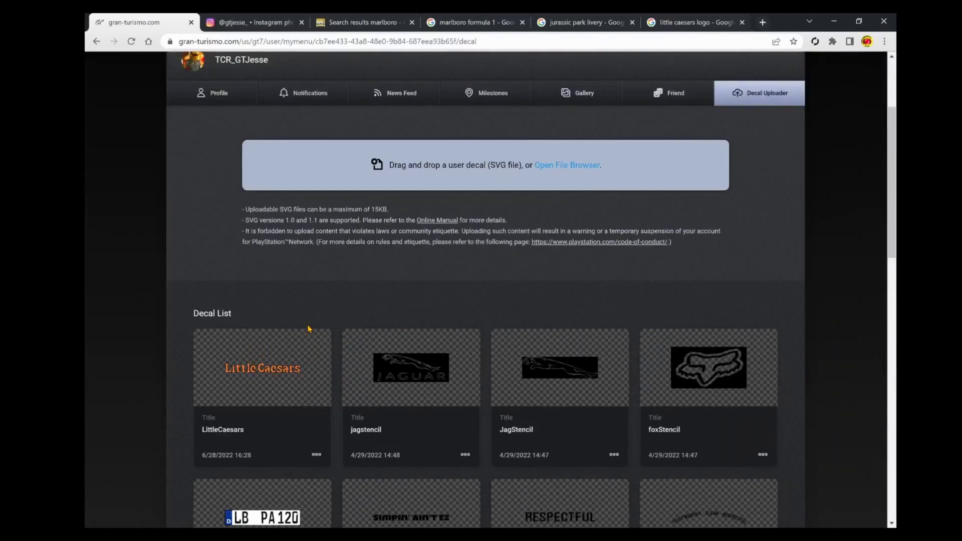